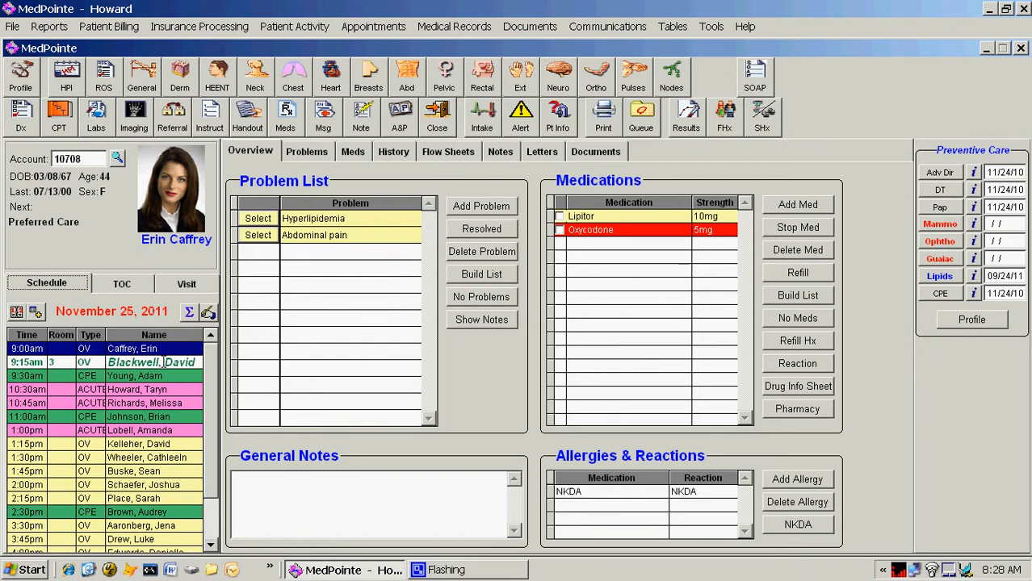
Open the 9:15am patient's chart and complete a Diabetes AutoVisit with Lipid Profile, Chem 8, HbA1c, Urine Strip and Smoking Cessation.
click(164, 362)
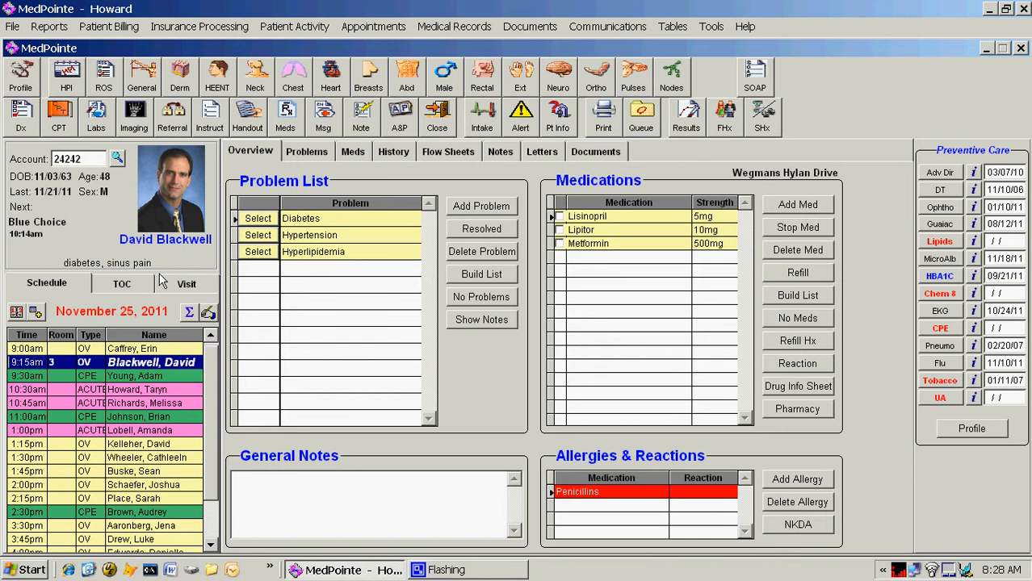
click(259, 220)
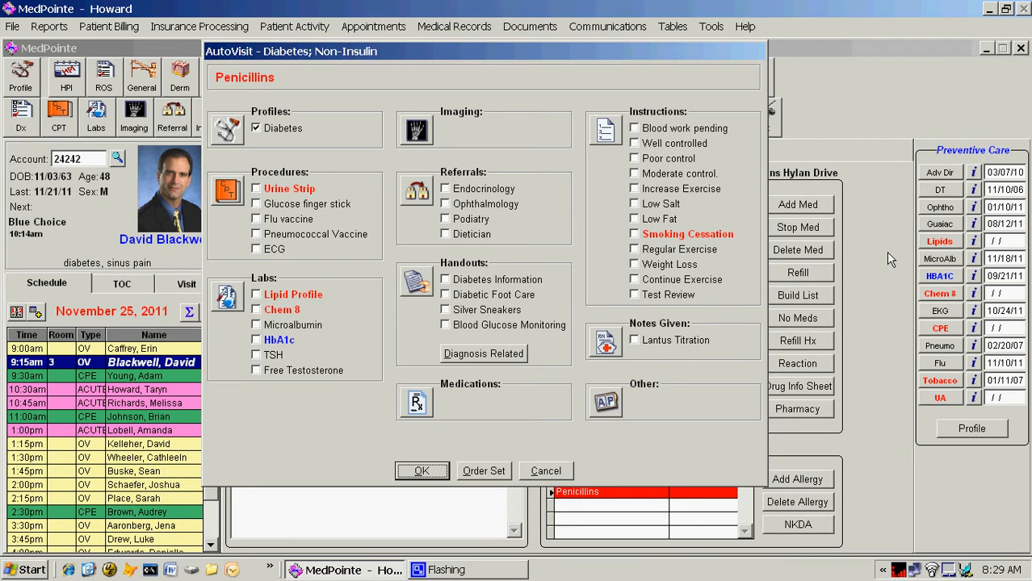
click(256, 295)
click(256, 310)
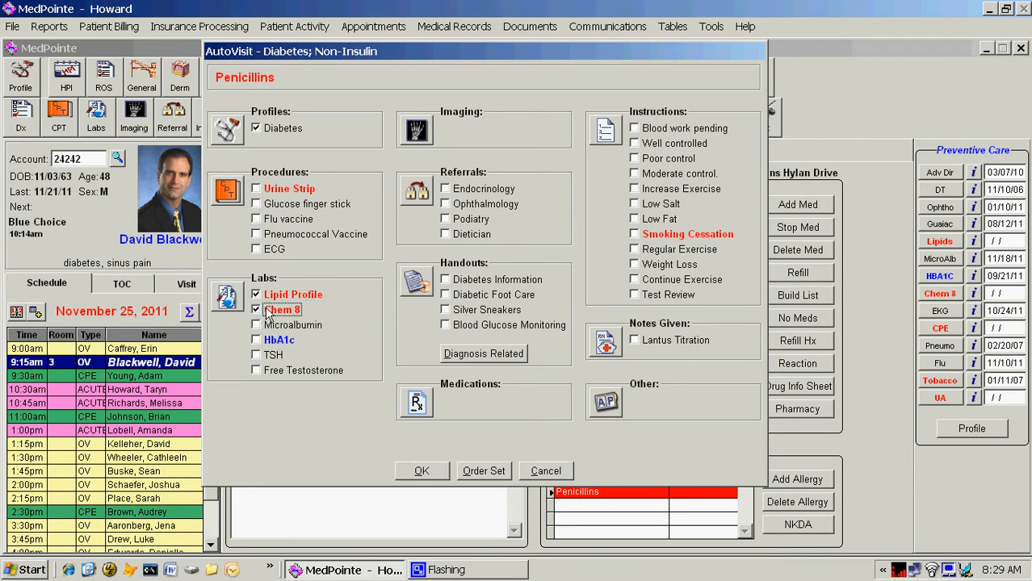
click(634, 234)
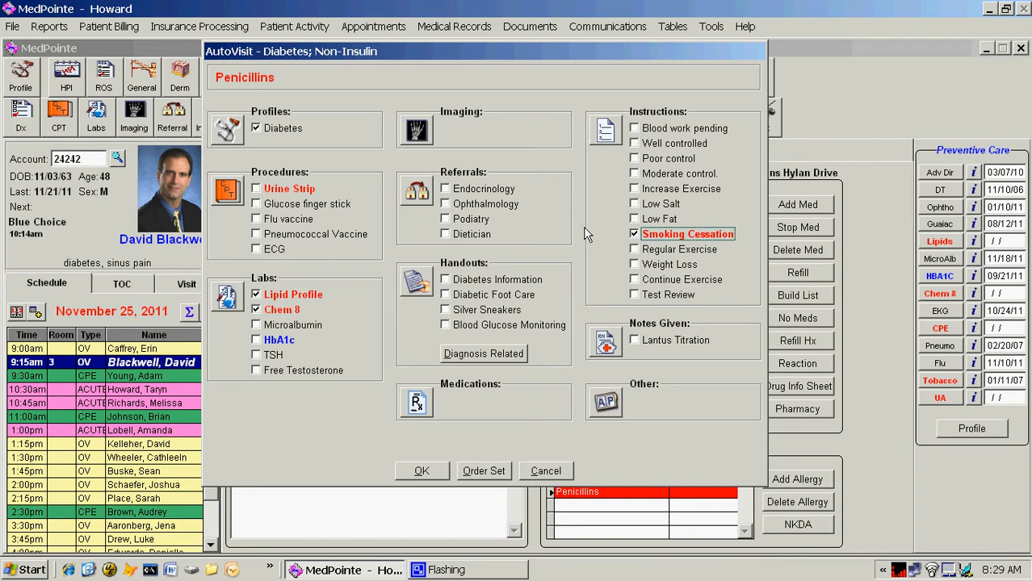
click(256, 190)
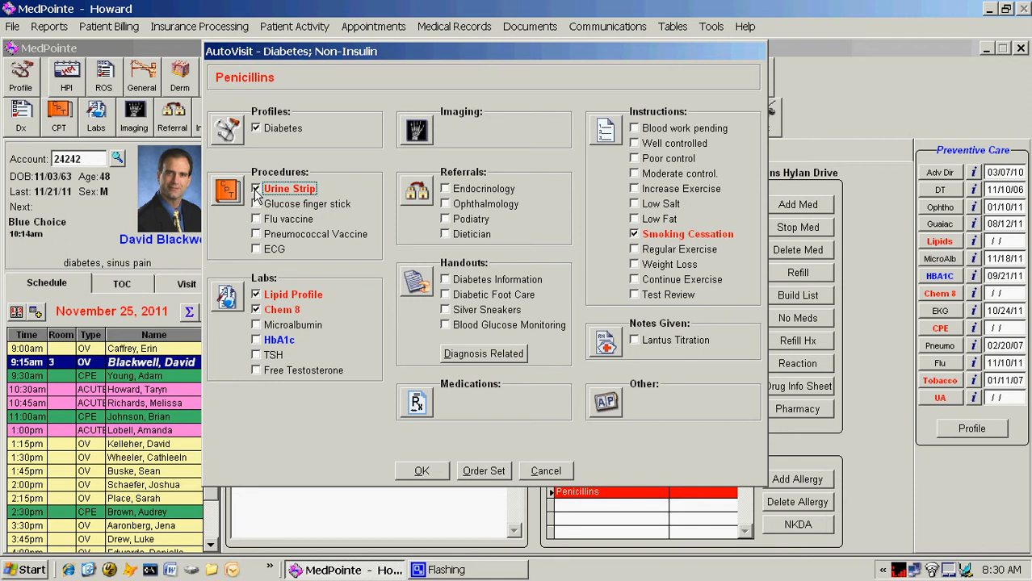
click(256, 342)
click(425, 473)
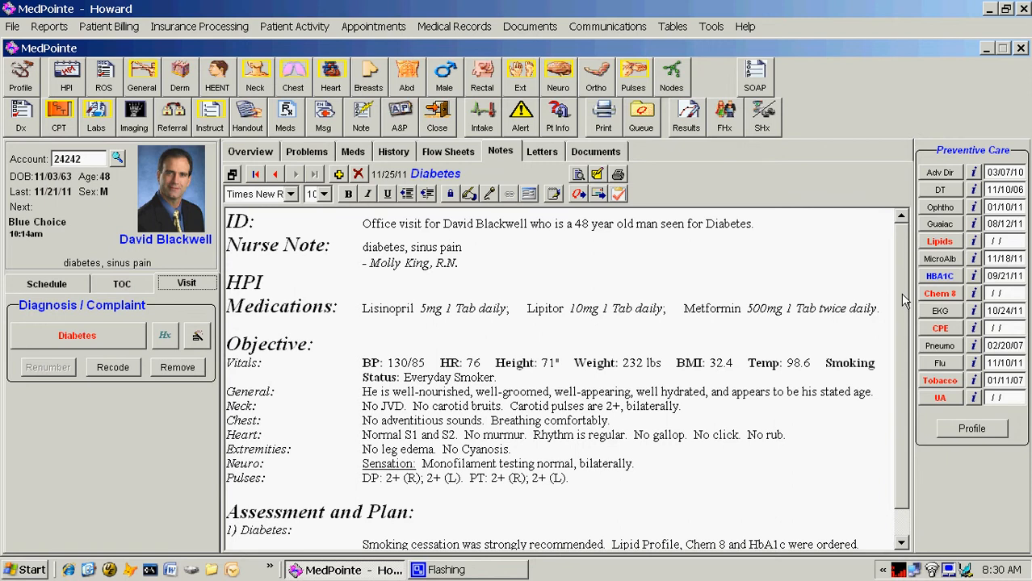
Exclude the neurological exam from the diabetes visit note and save the exam.
mouse_move(904, 300)
mouse_down()
mouse_move(906, 353)
mouse_move(901, 311)
mouse_up()
click(565, 87)
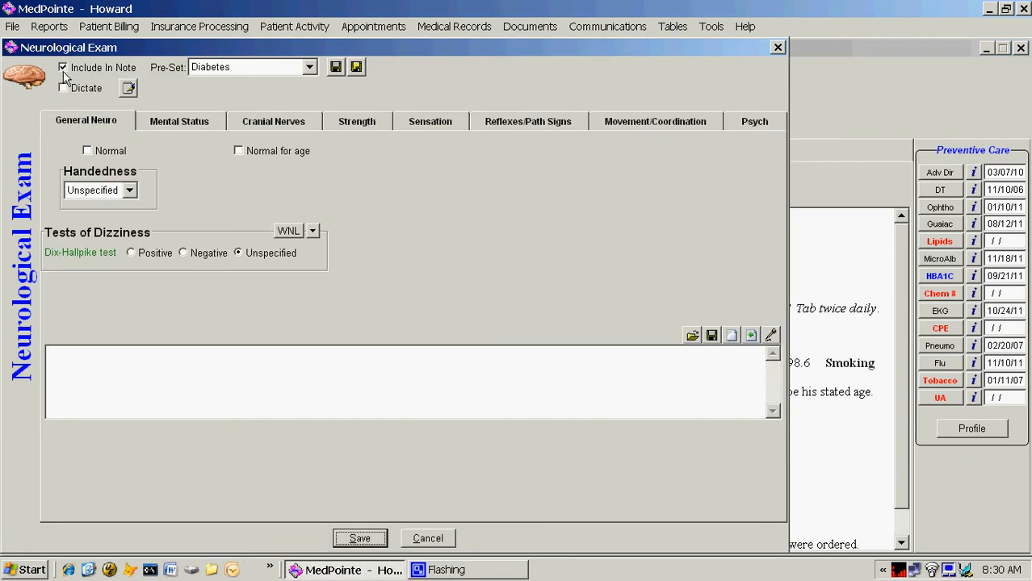
click(64, 69)
click(359, 539)
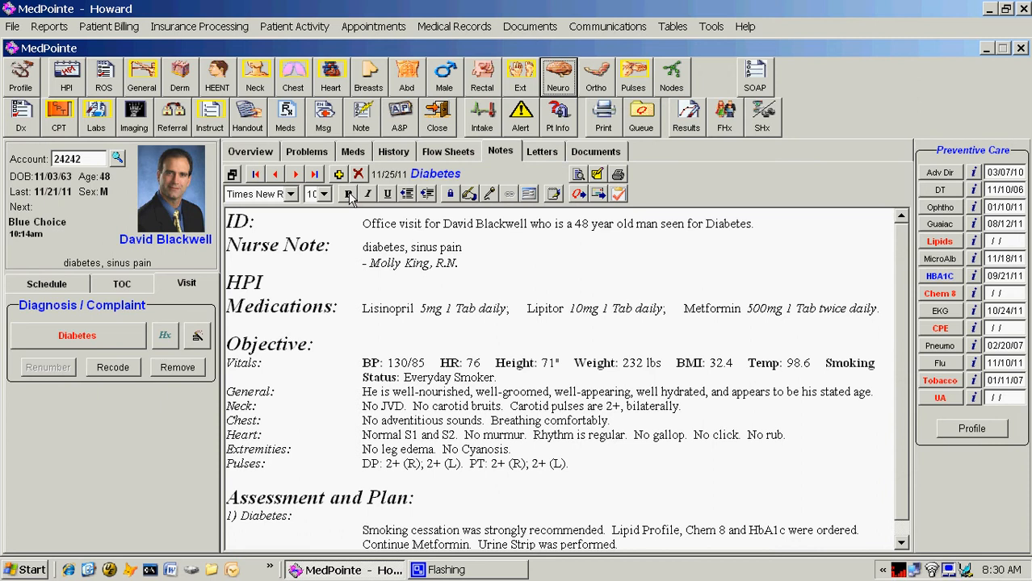
Record a grade 3 systolic murmur at the LUSB in the heart exam and save it.
click(330, 81)
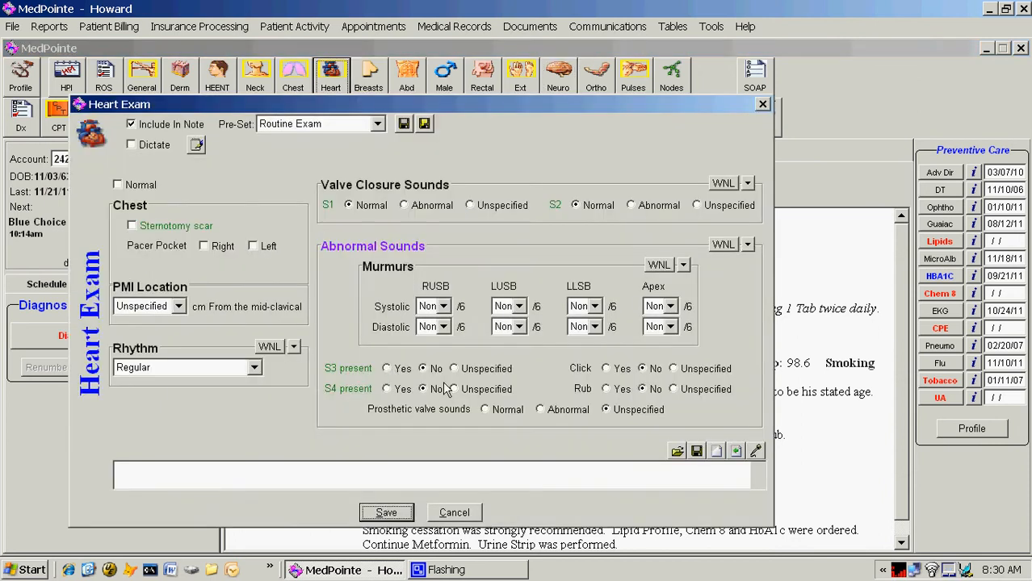
click(520, 308)
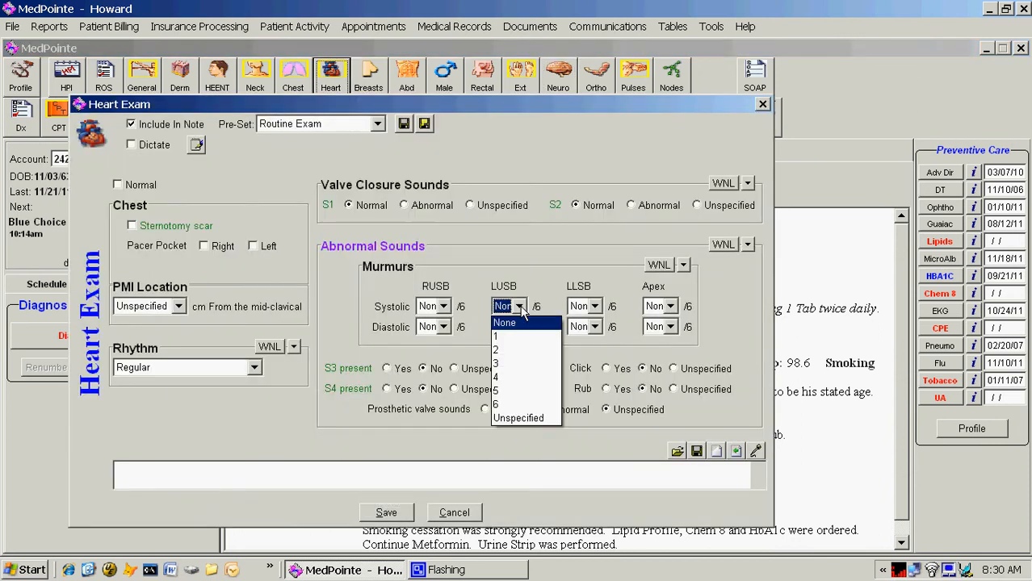
click(513, 364)
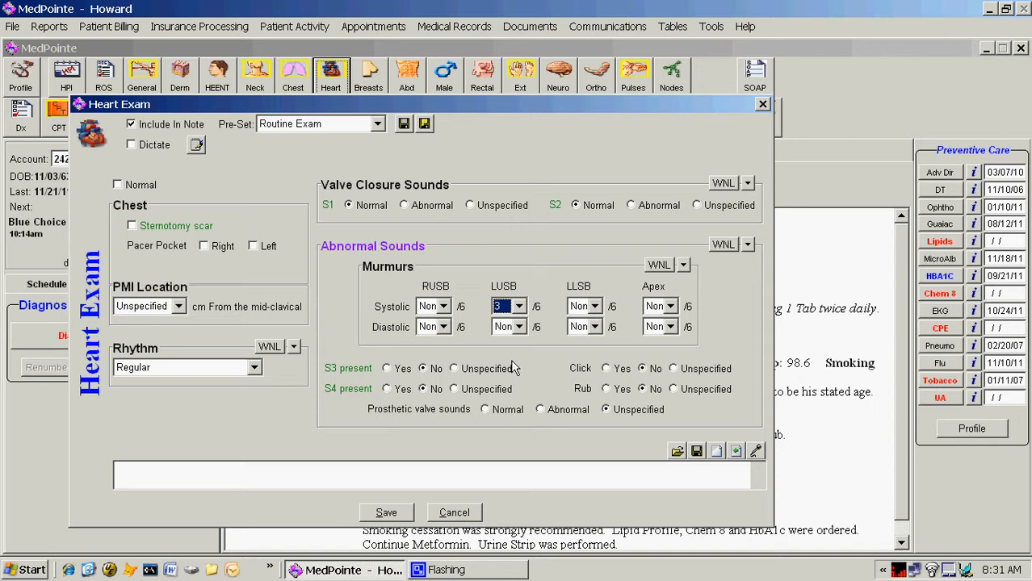
key(Return)
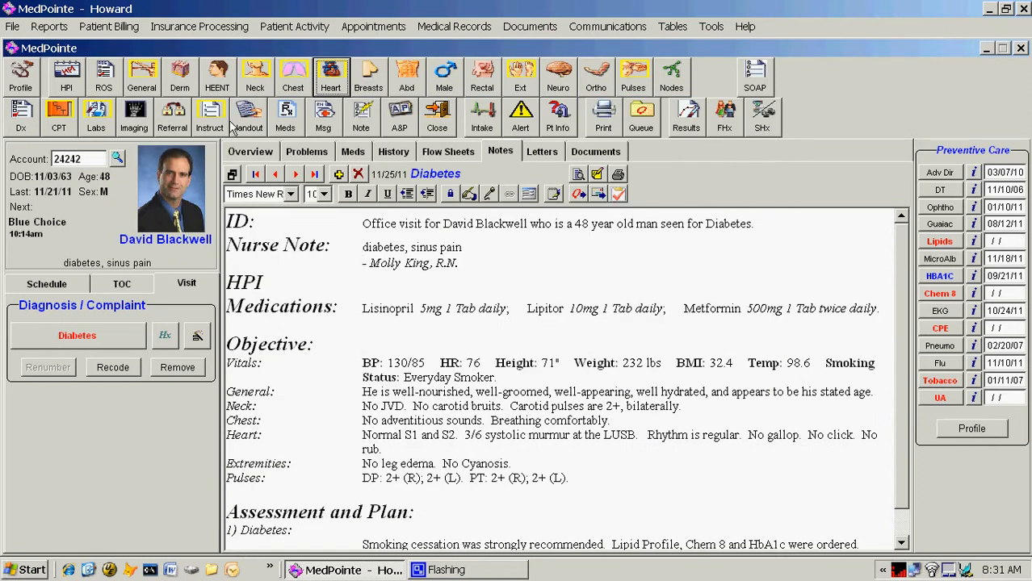
Set the general exam's habitus to Obese, update the currently selected Diabetes pre-set with it, and save the exam.
click(142, 88)
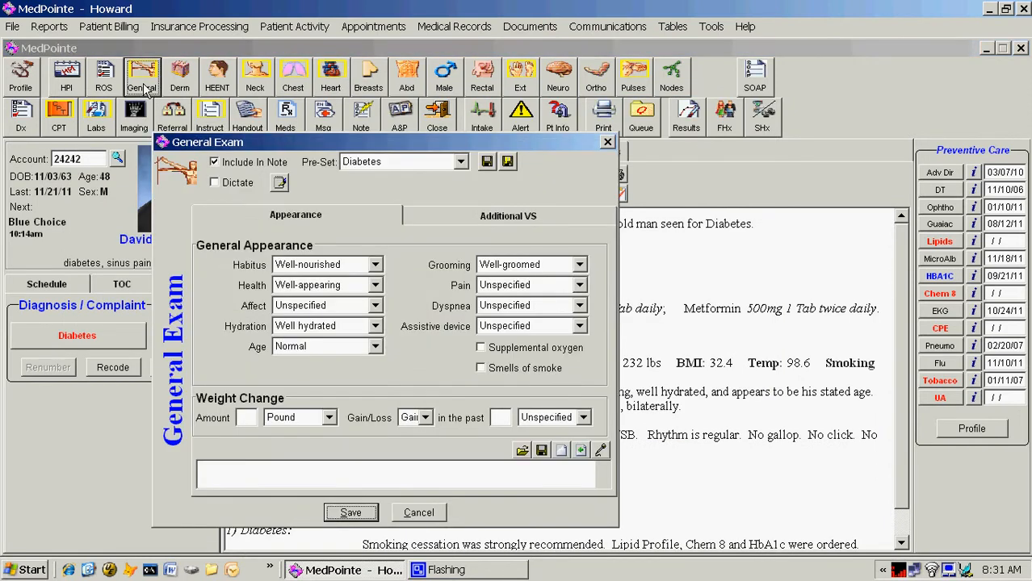
click(375, 266)
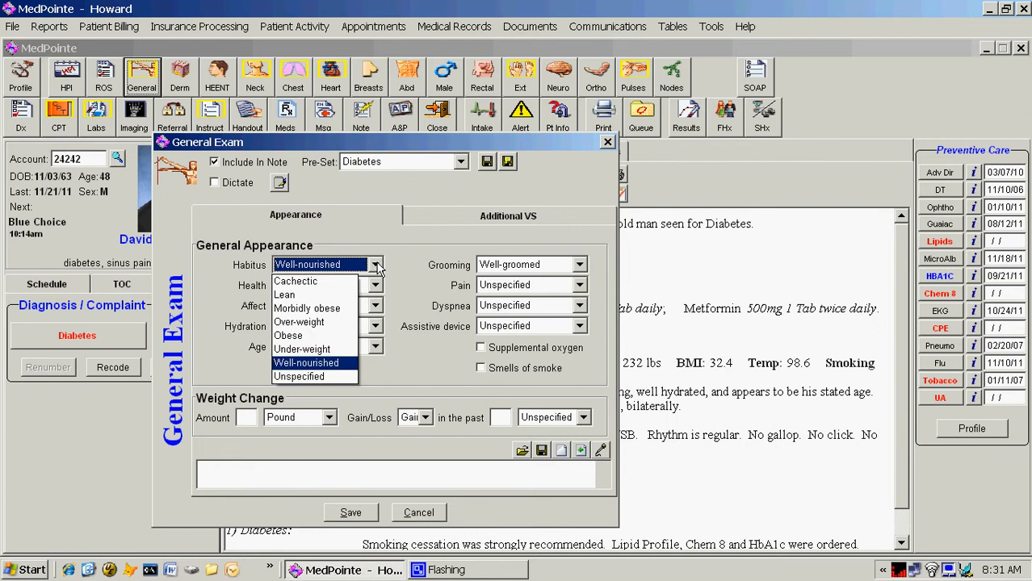
click(316, 337)
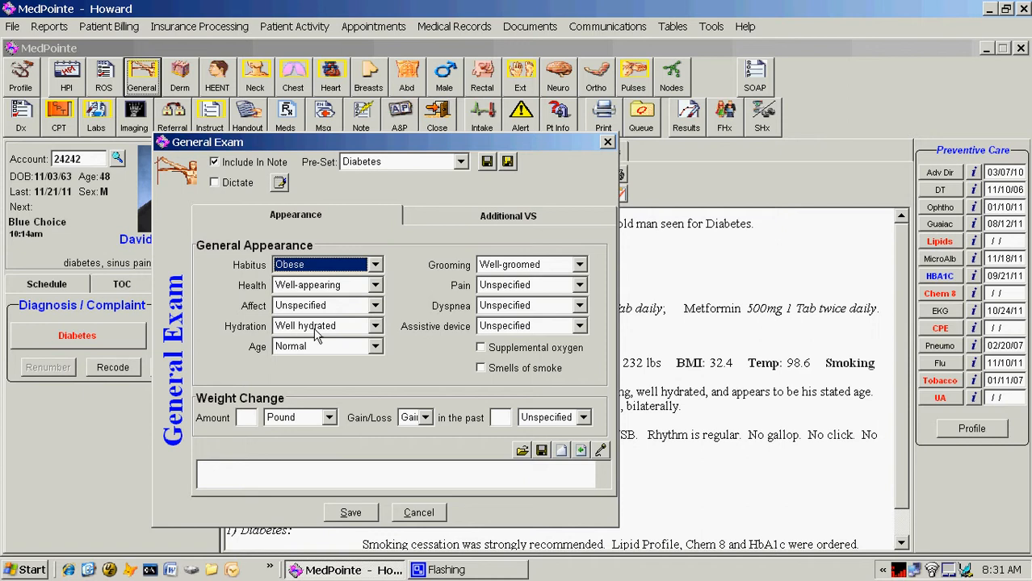
click(487, 164)
click(335, 151)
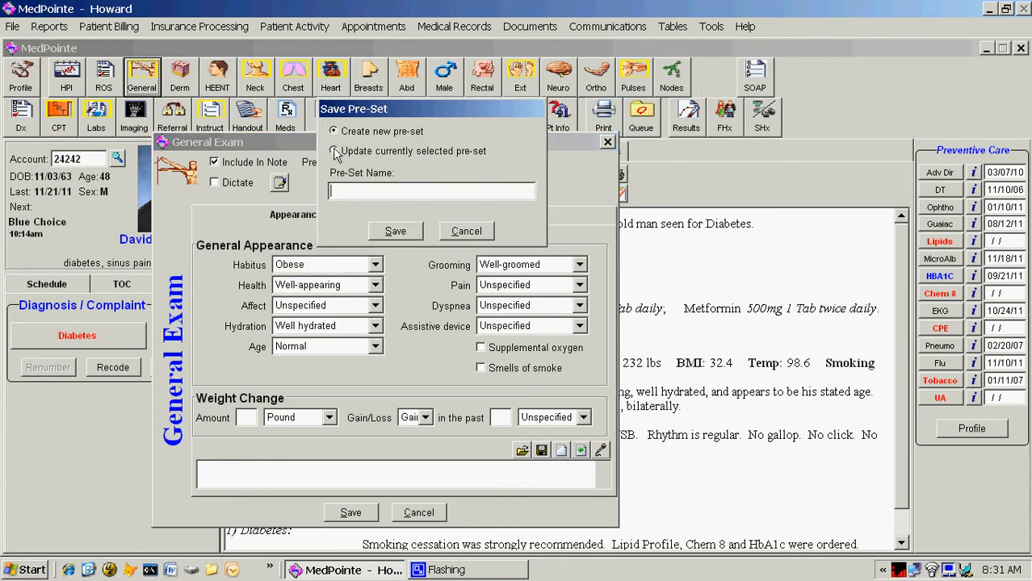
click(395, 232)
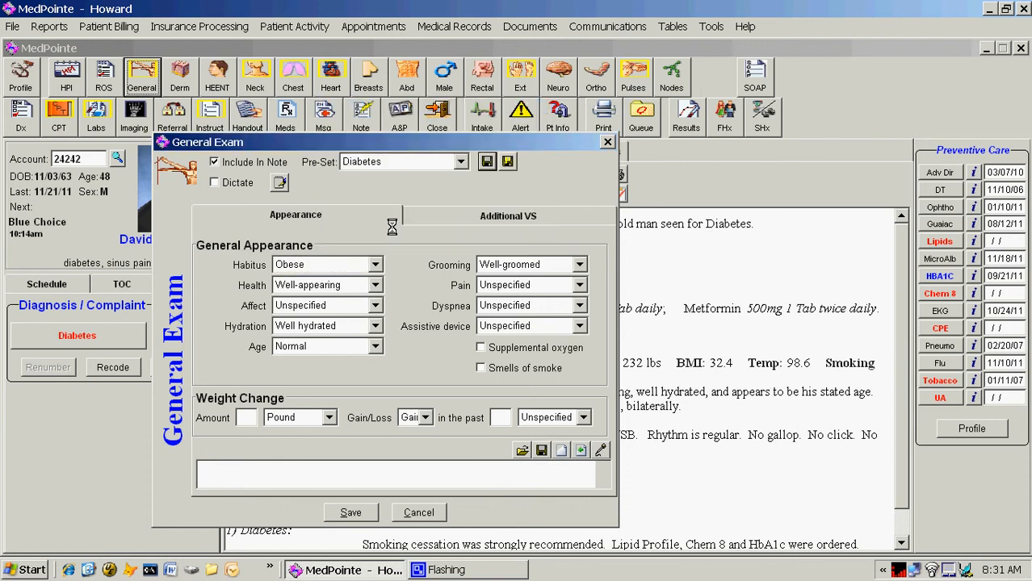
click(349, 512)
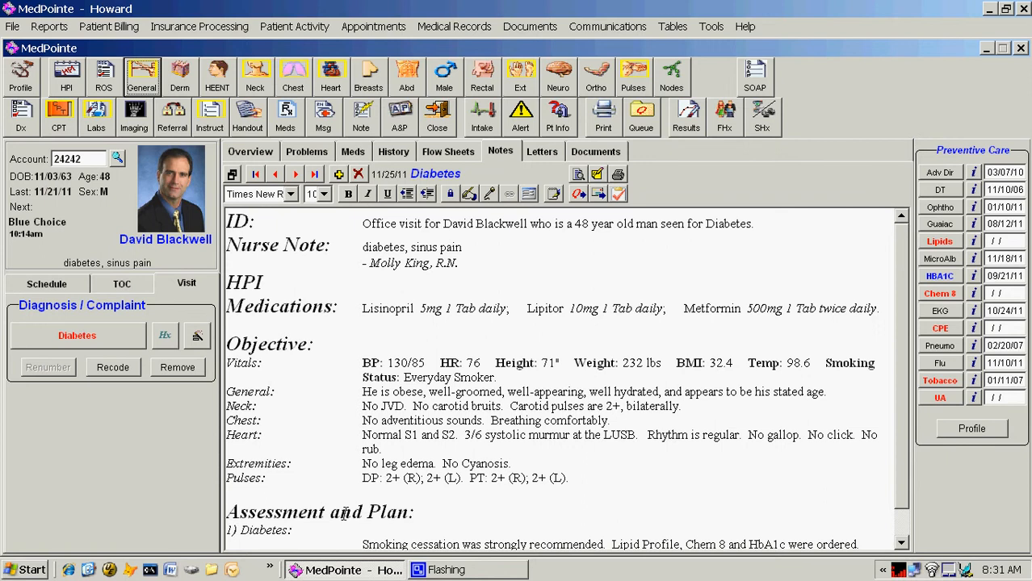
Fill the Diabetes Follow-Up history from the previous history, set the exercise frequency to 2 days/wk, and save it.
click(168, 337)
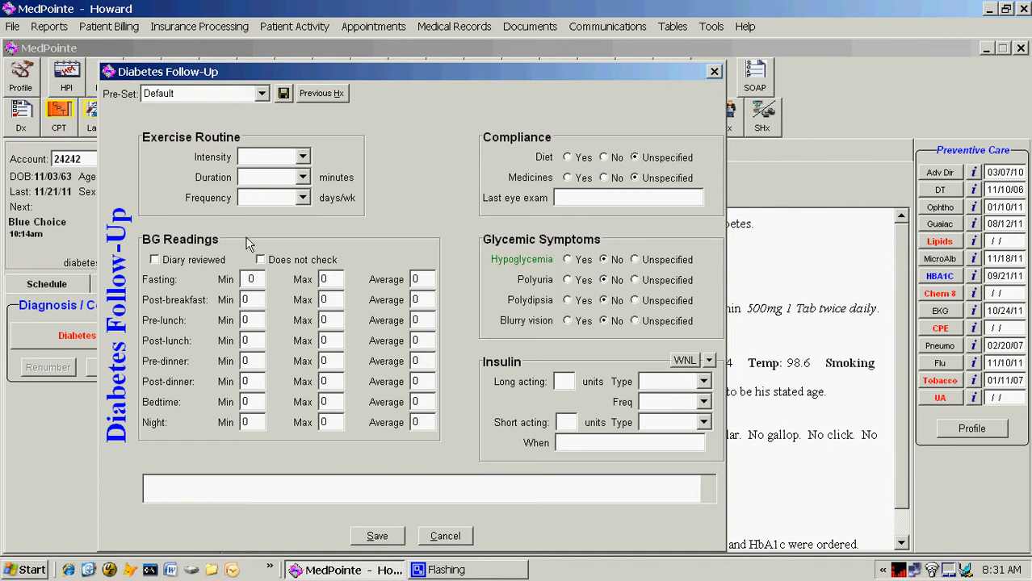
click(322, 93)
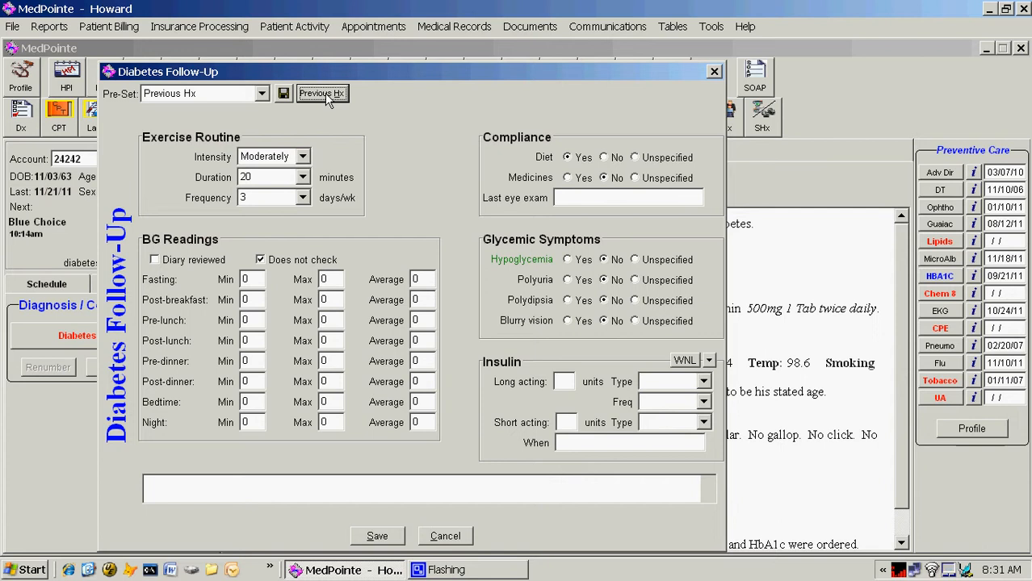
click(303, 199)
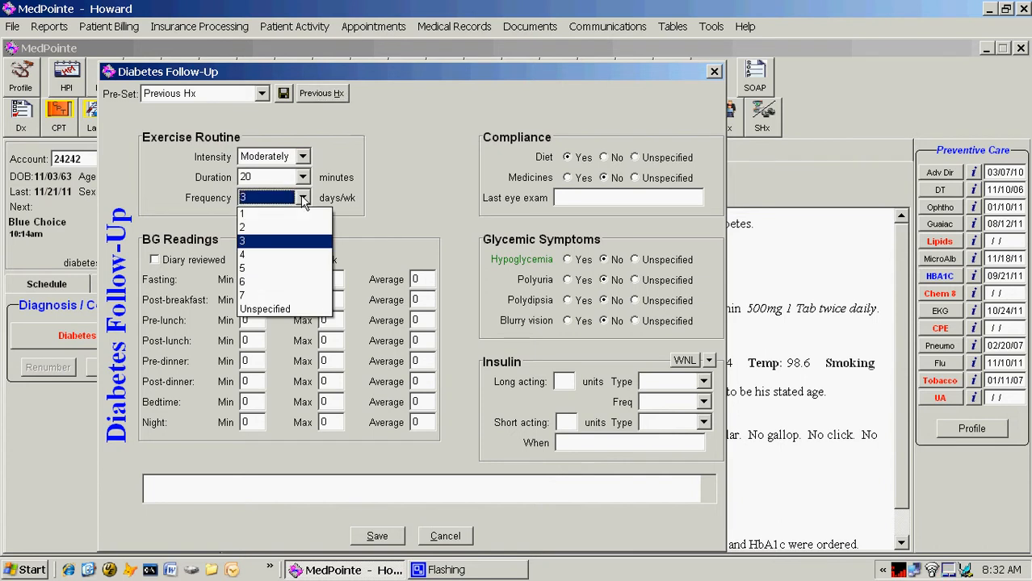
click(272, 227)
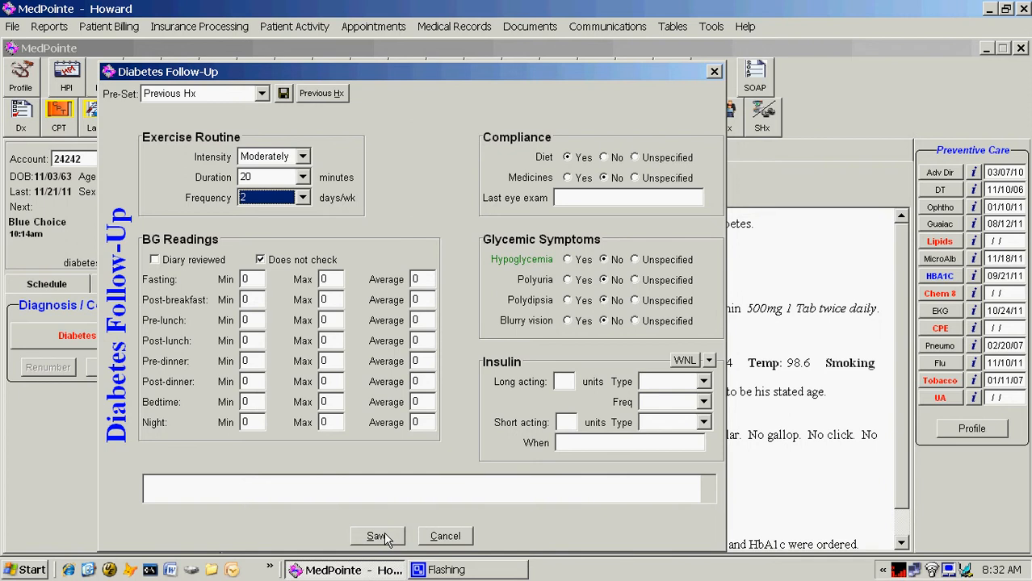
click(302, 485)
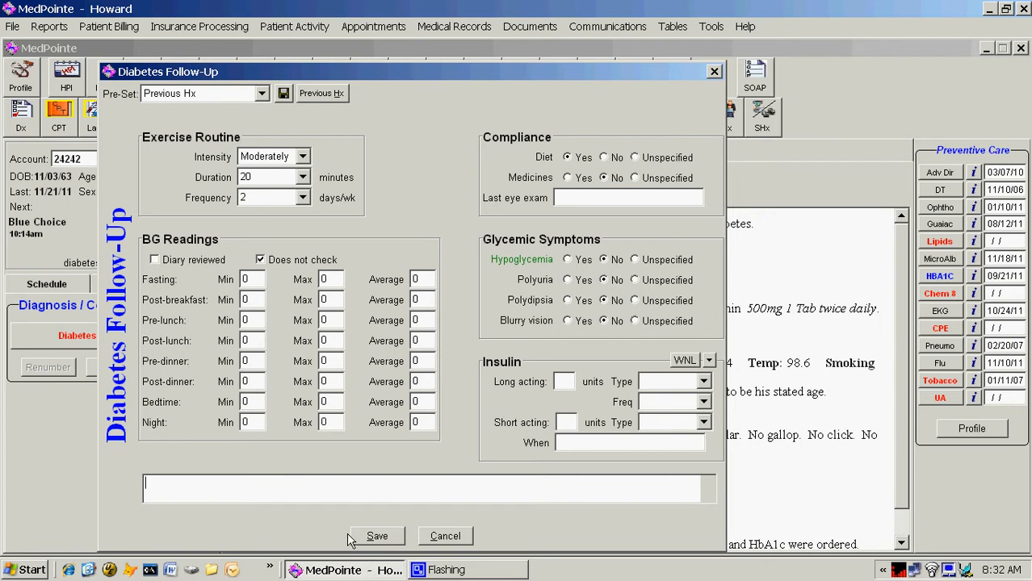
click(386, 536)
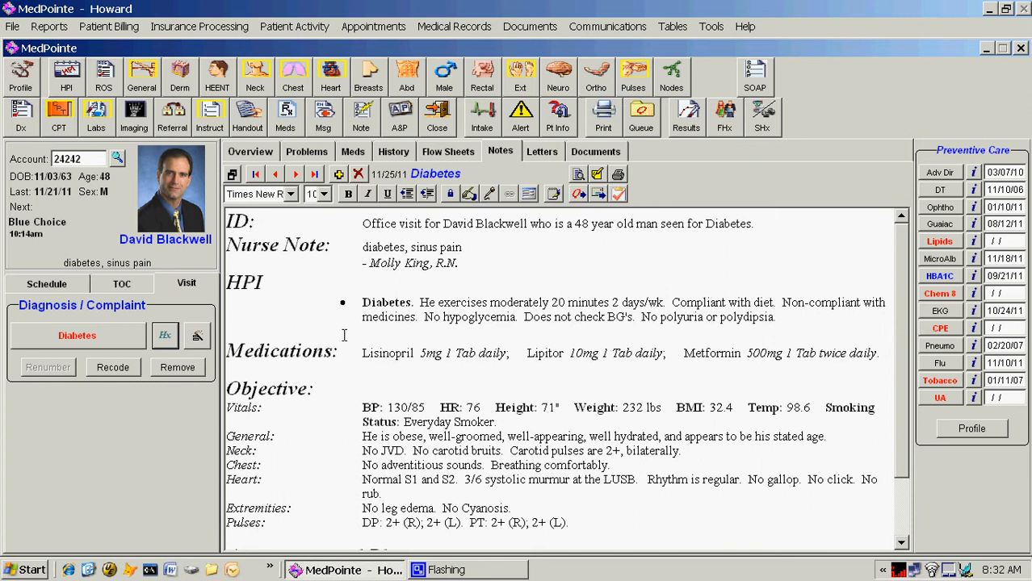
Change the patient's Metformin strength to the 1,000mg tablet and review the medications and plan in the visit note.
click(260, 154)
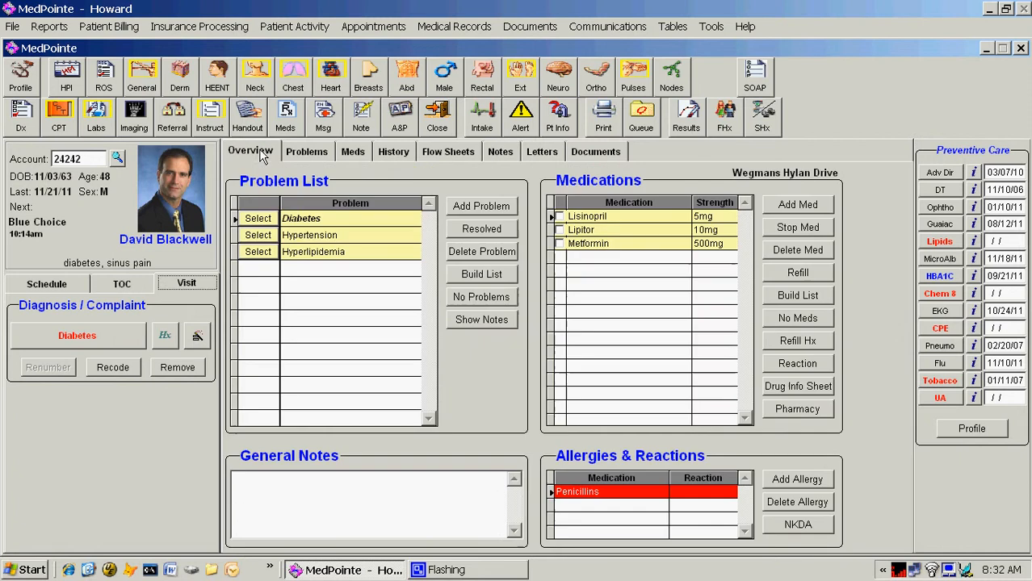
right_click(624, 245)
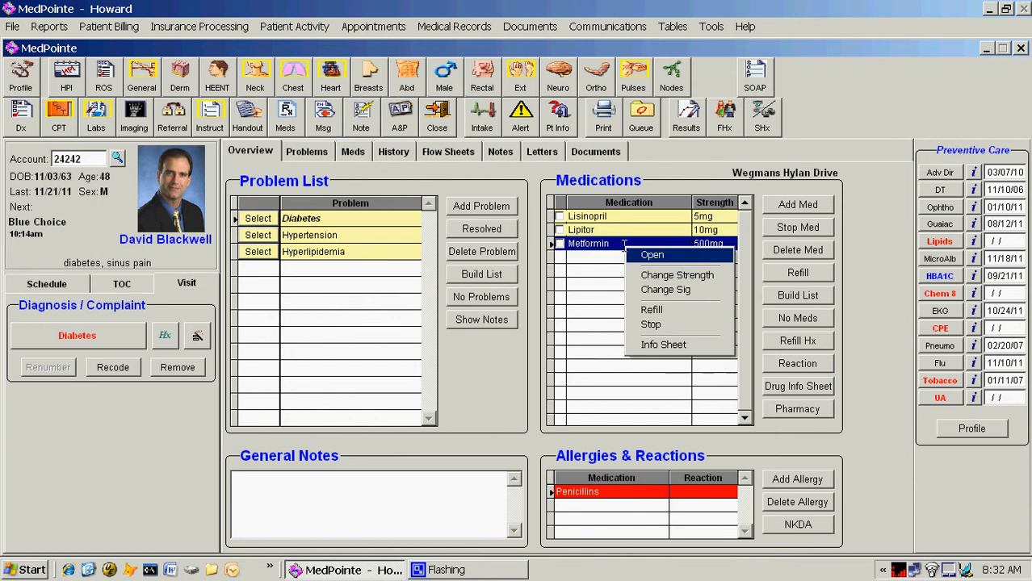
click(654, 279)
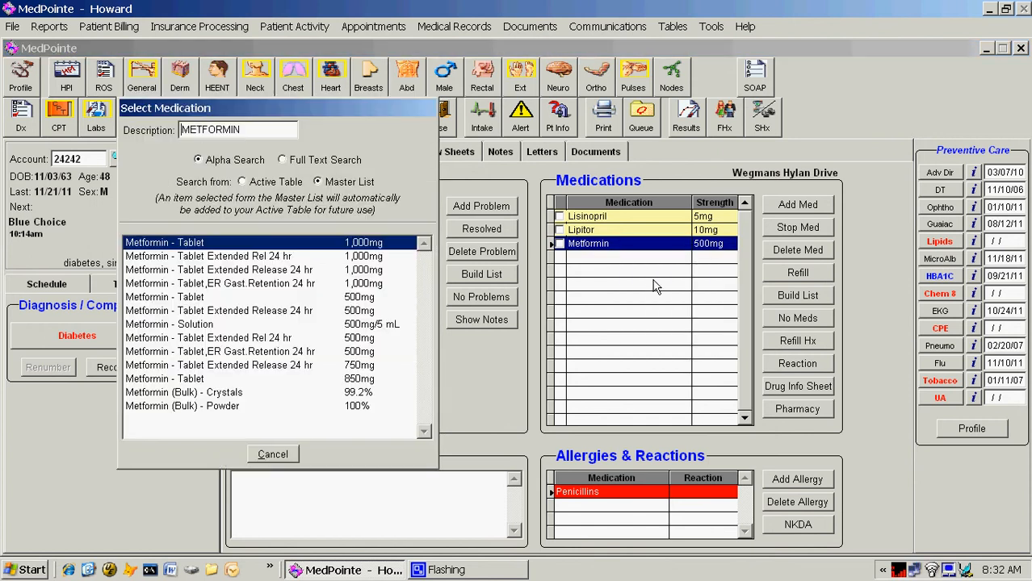
double_click(353, 242)
key(alt+s)
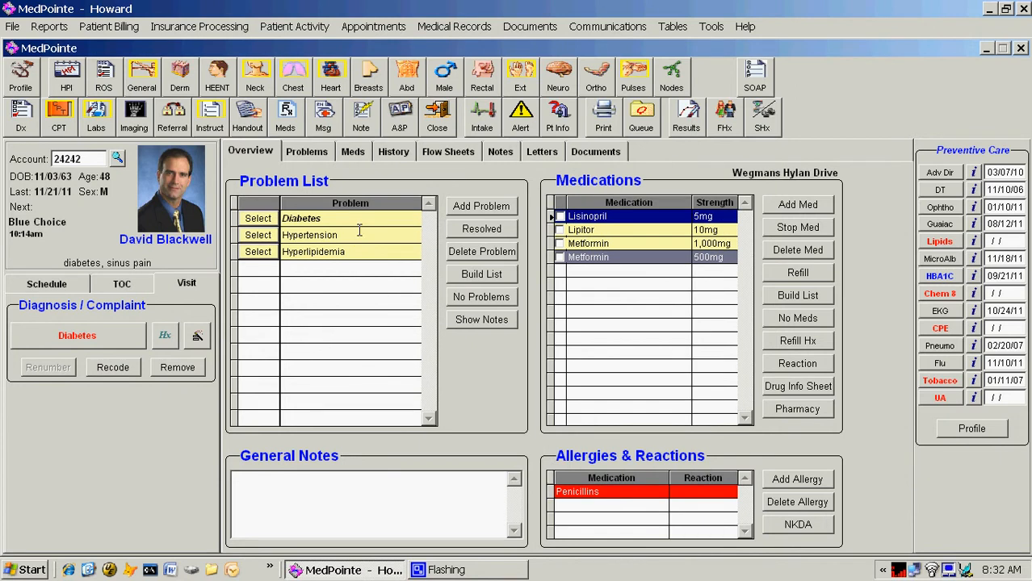
click(360, 115)
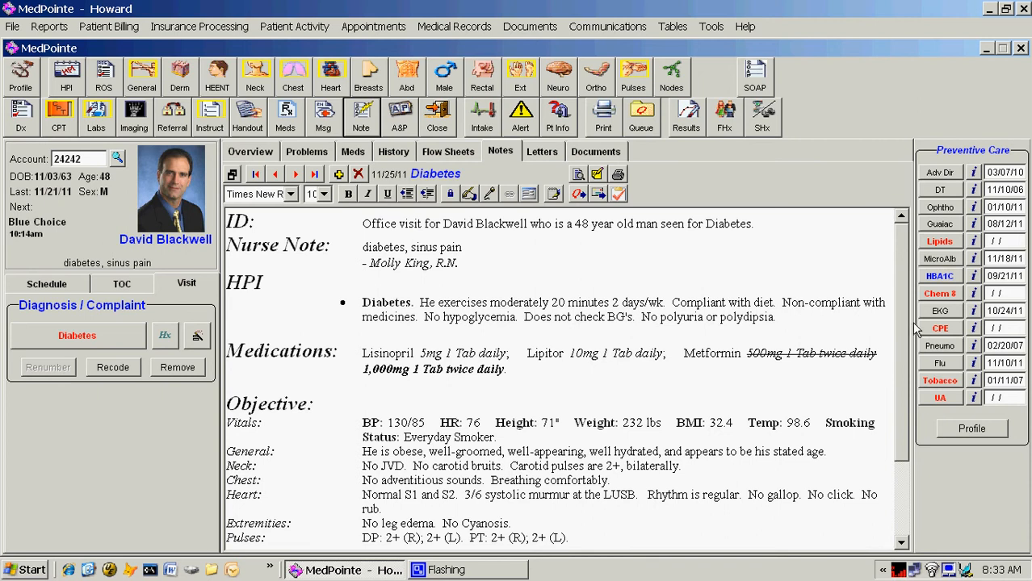
scroll(896, 315, down, 3)
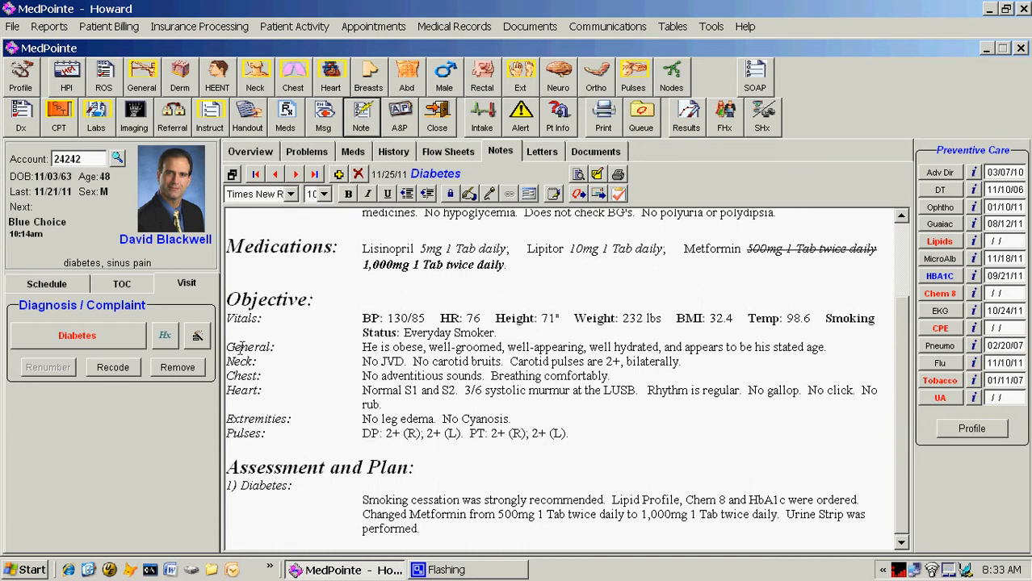
Add the Increase Exercise, Weight Loss and Test Review instructions to the Diabetes AutoVisit, and refer the patient to the first listed dietician.
click(197, 338)
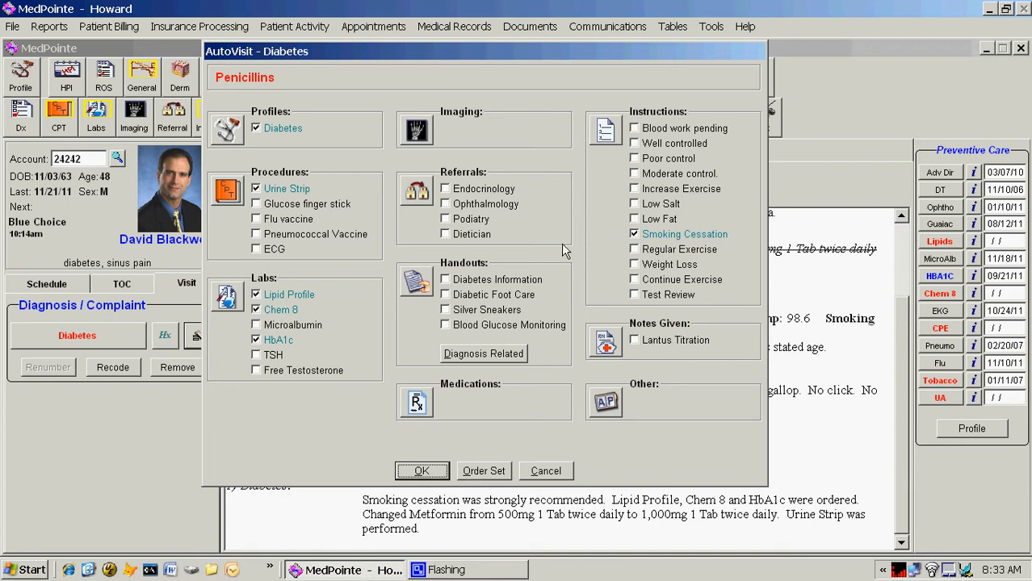
click(634, 189)
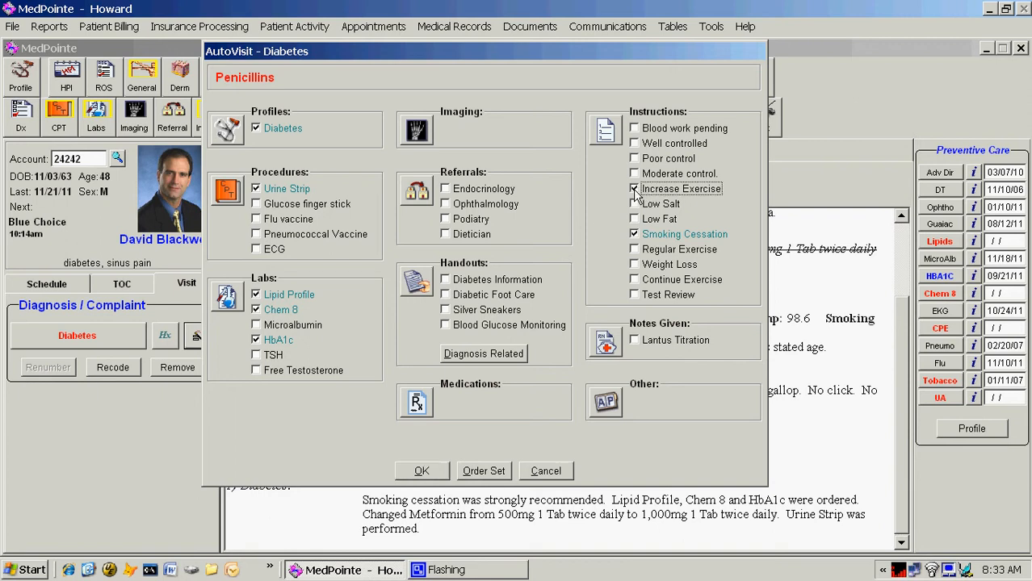
click(634, 267)
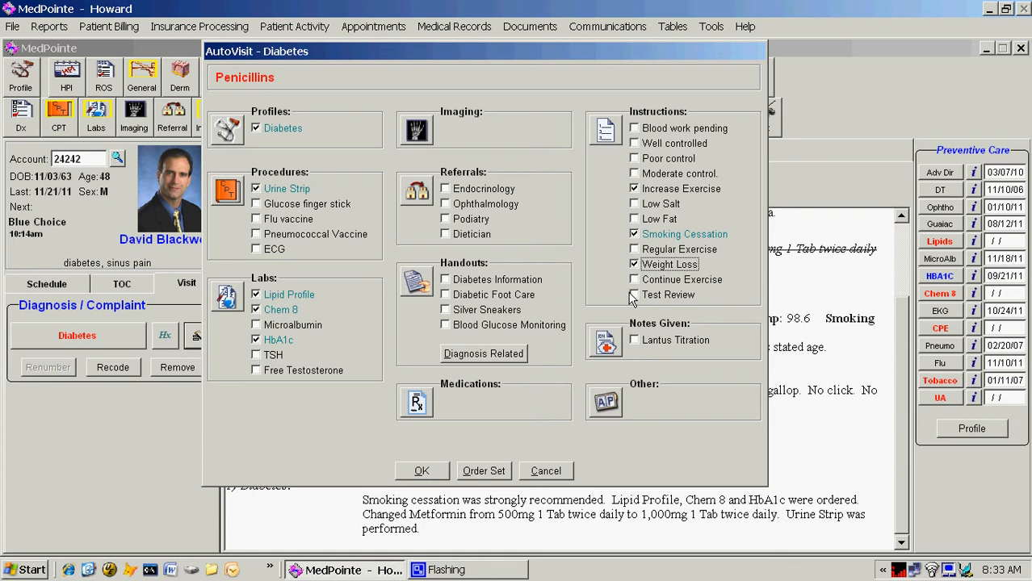
click(635, 296)
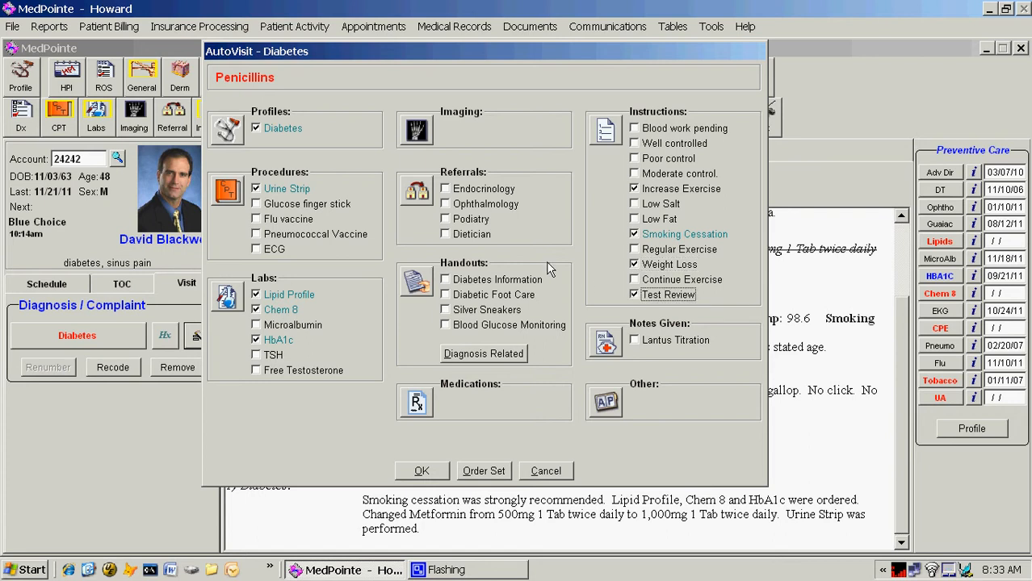
click(446, 235)
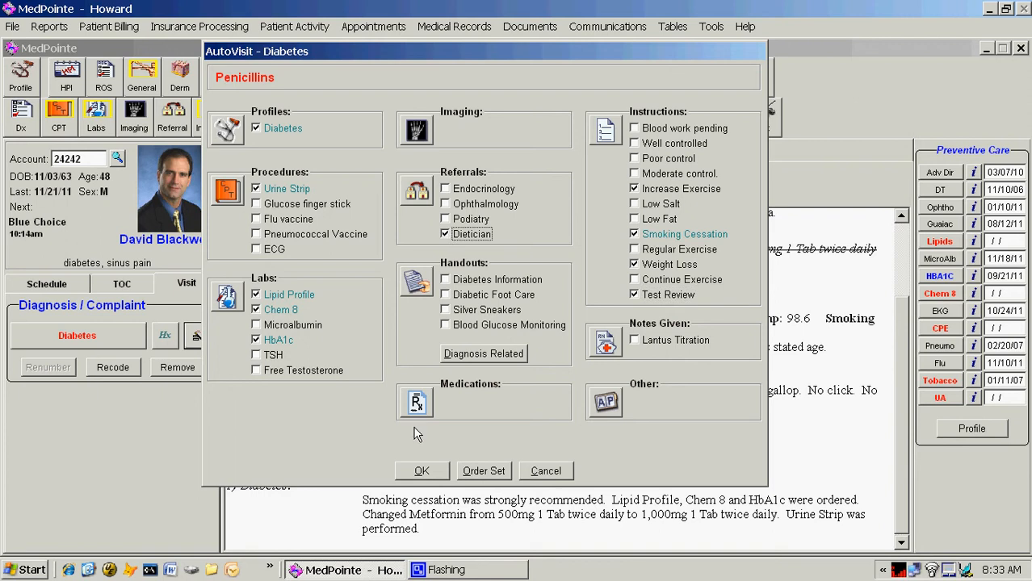
click(428, 471)
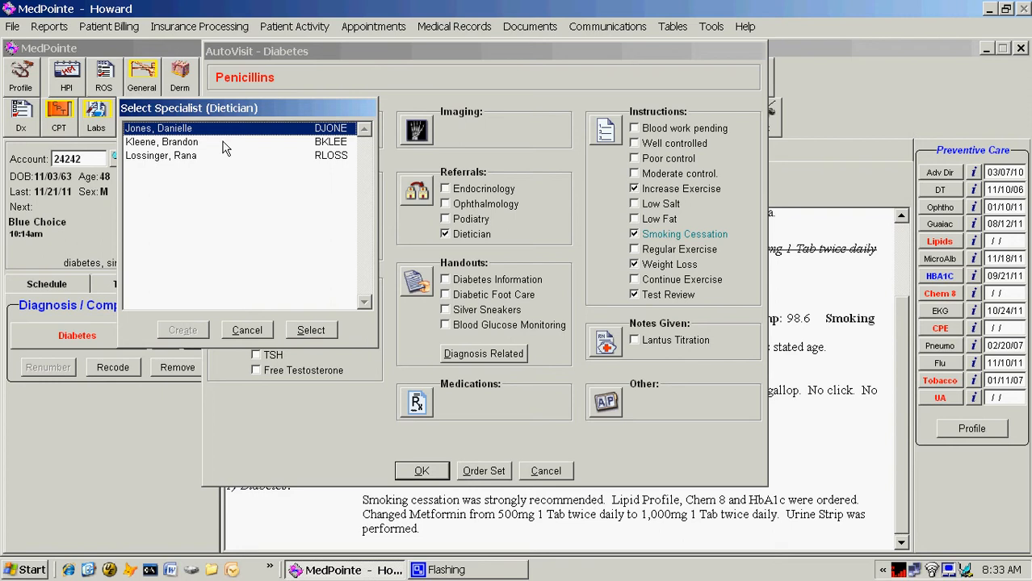
double_click(167, 133)
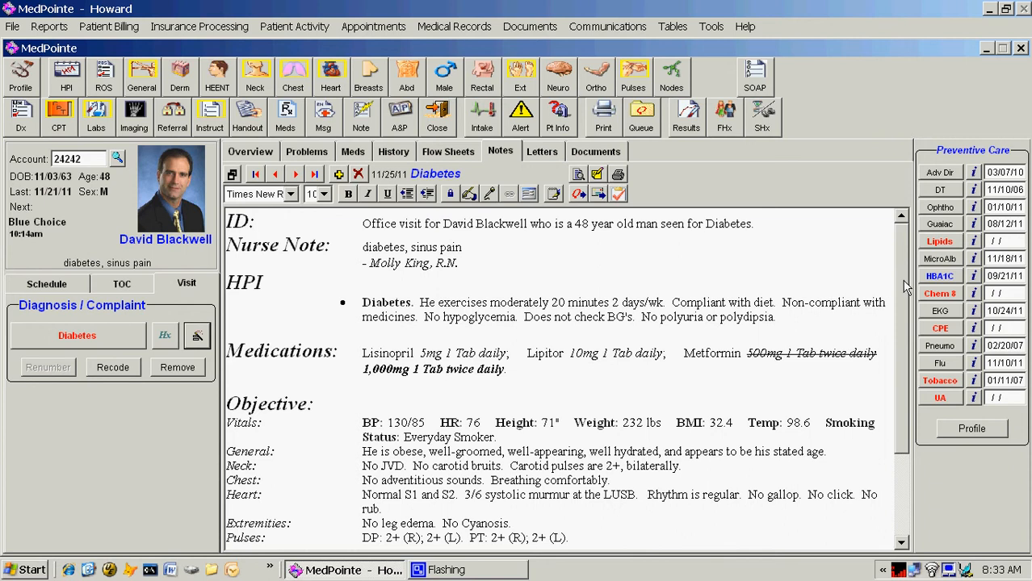
scroll(906, 286, down, 3)
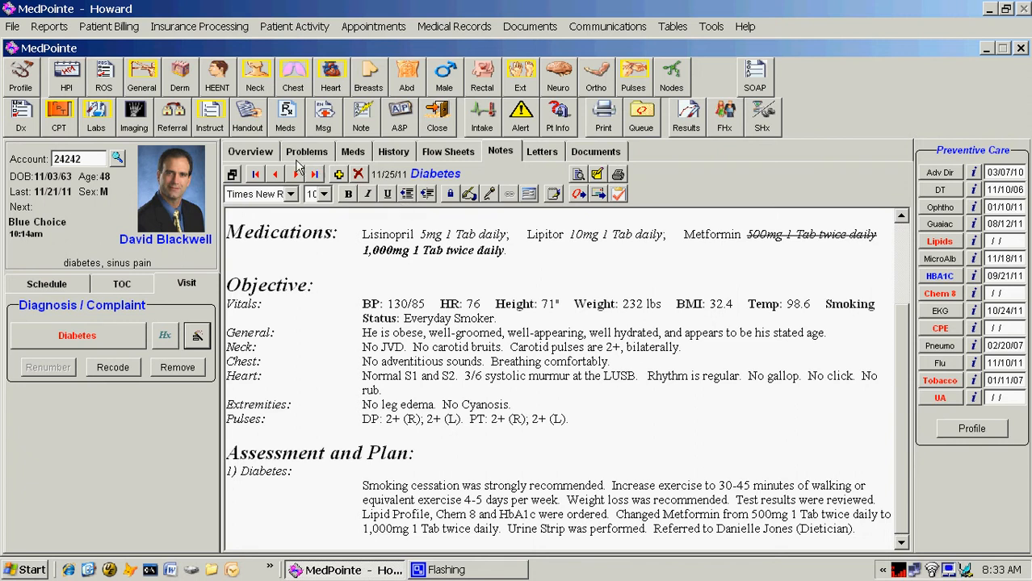
Add Hypertension from the problem list to the visit with Chem 8 and Lipid Profile labs and a Urine Strip procedure.
click(255, 153)
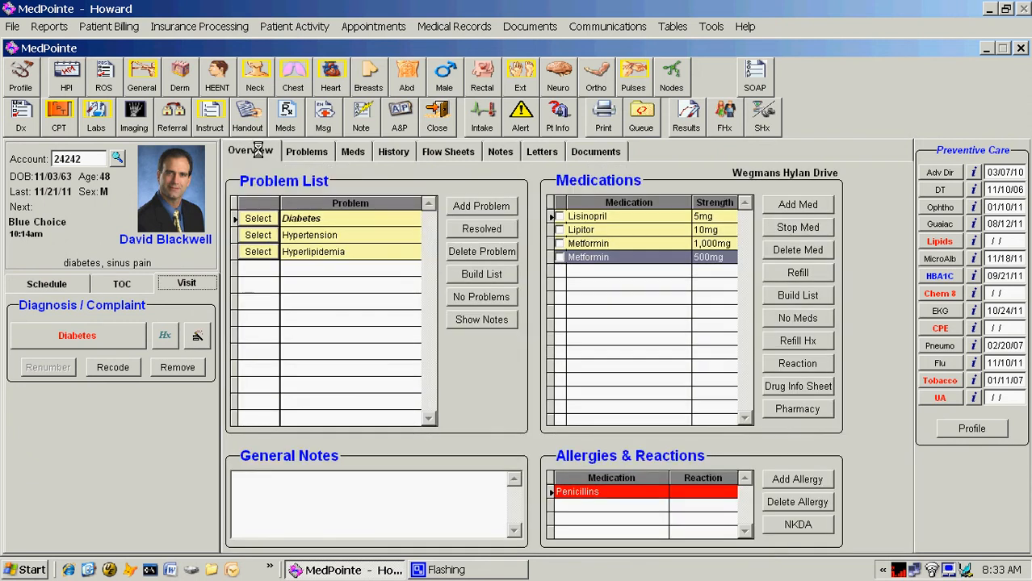
click(258, 235)
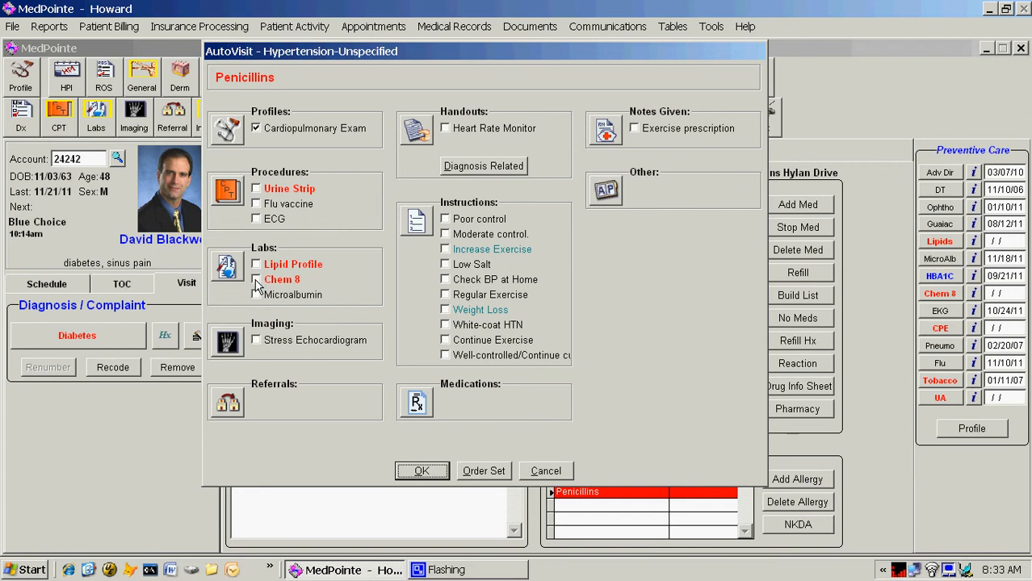
click(256, 279)
click(256, 264)
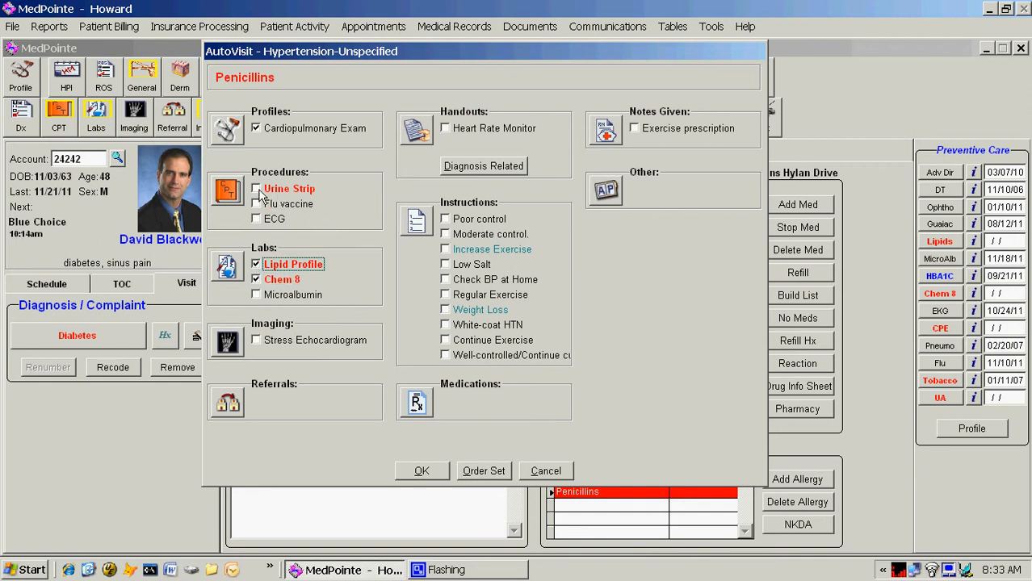
click(257, 190)
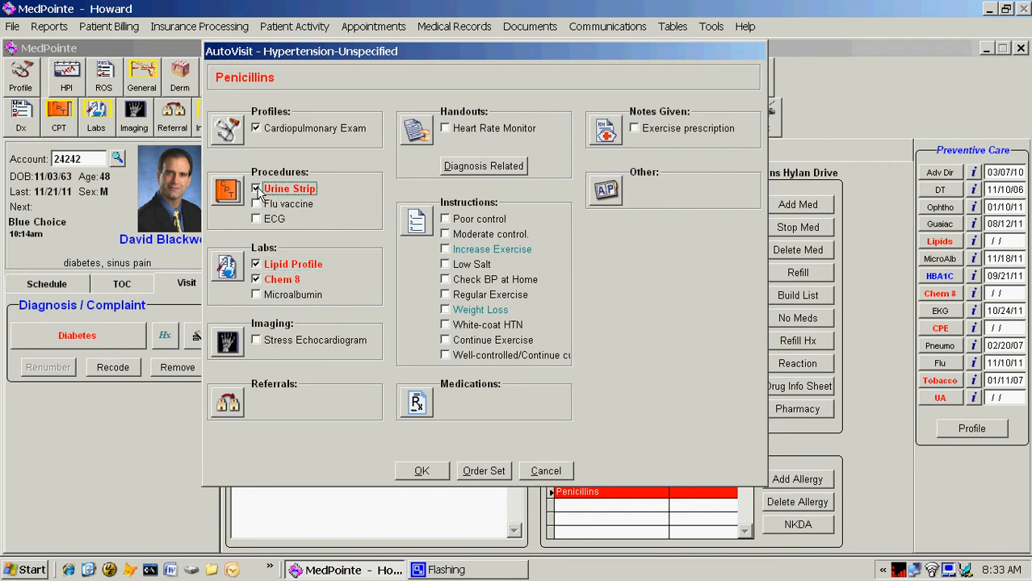
click(442, 474)
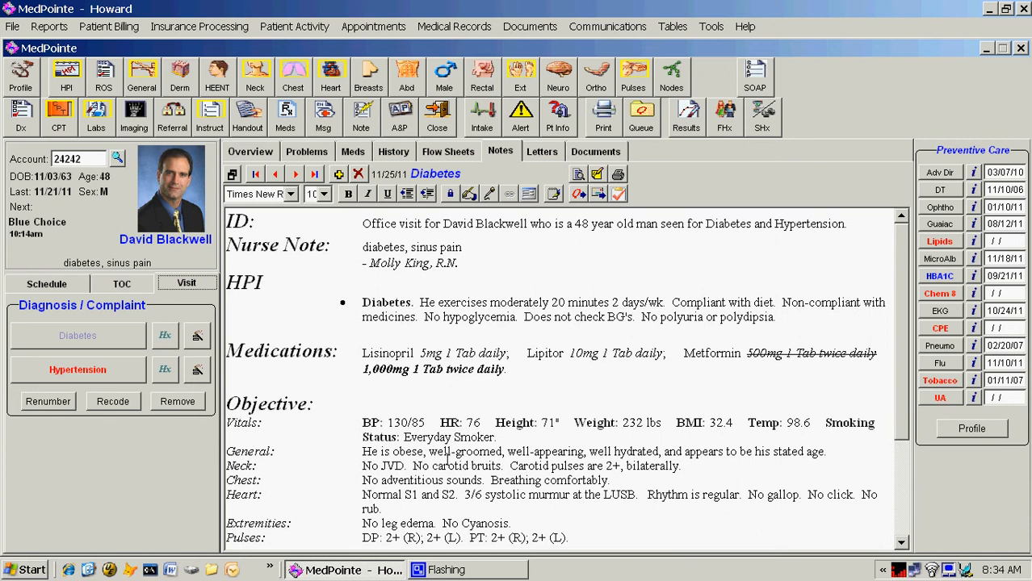
Change the strength of the patient's Lisinopril to the 10mg tablet.
click(257, 157)
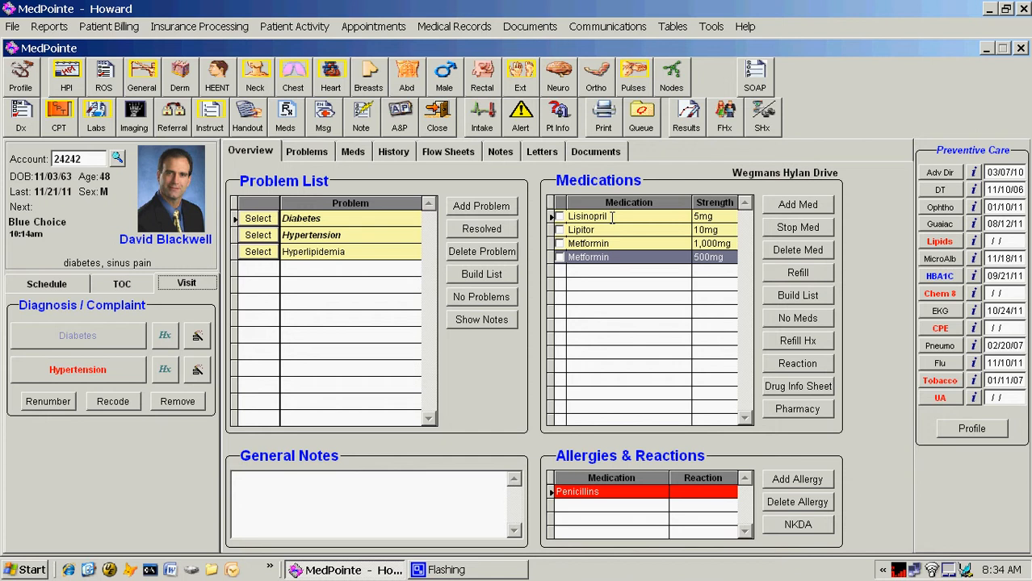
right_click(612, 216)
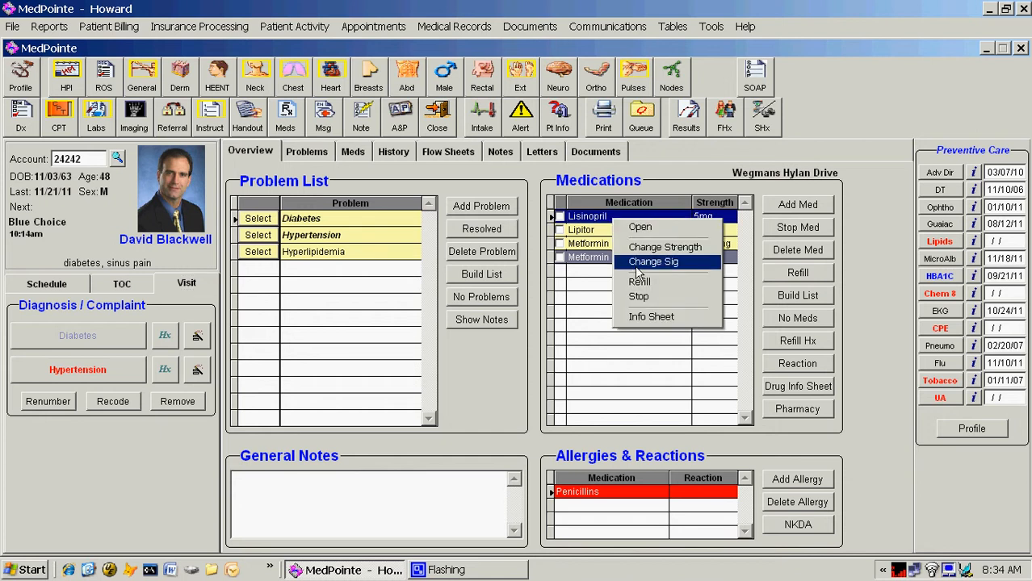
click(662, 250)
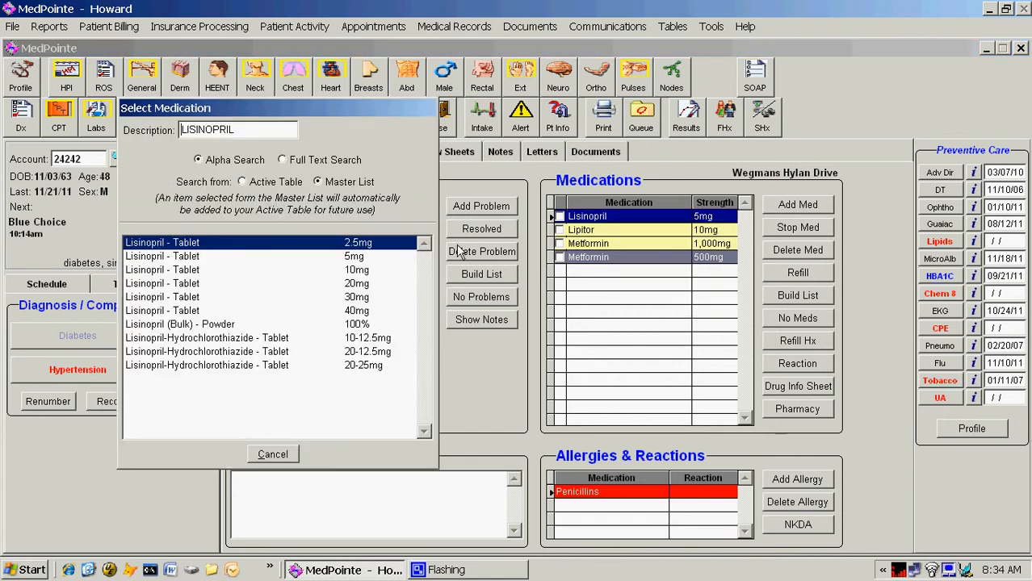
double_click(364, 271)
key(Return)
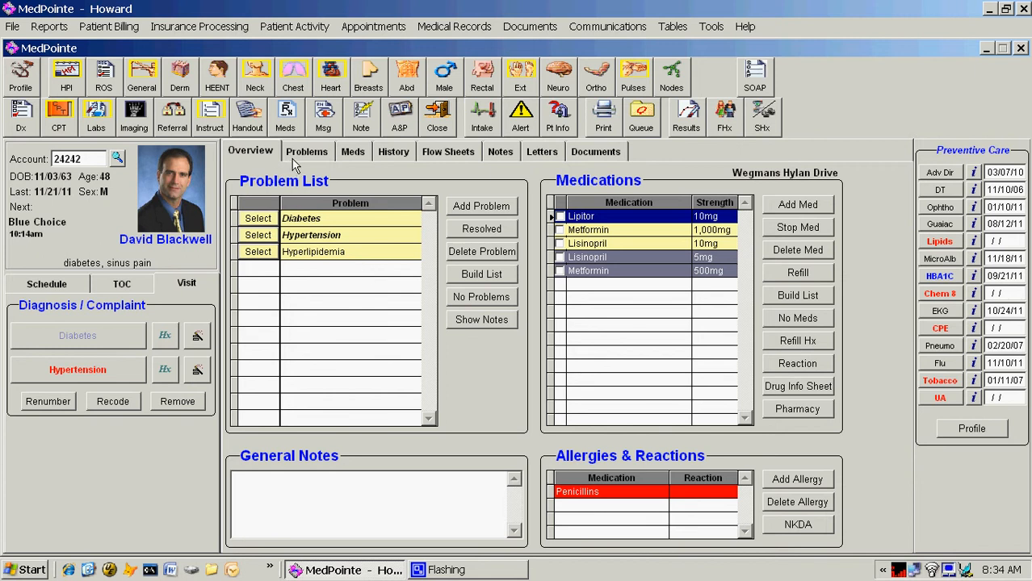
Preview the diagnosis-related Myocardial Infarction (Heart Attack) handout for Hypertension and add it to the visit.
click(198, 372)
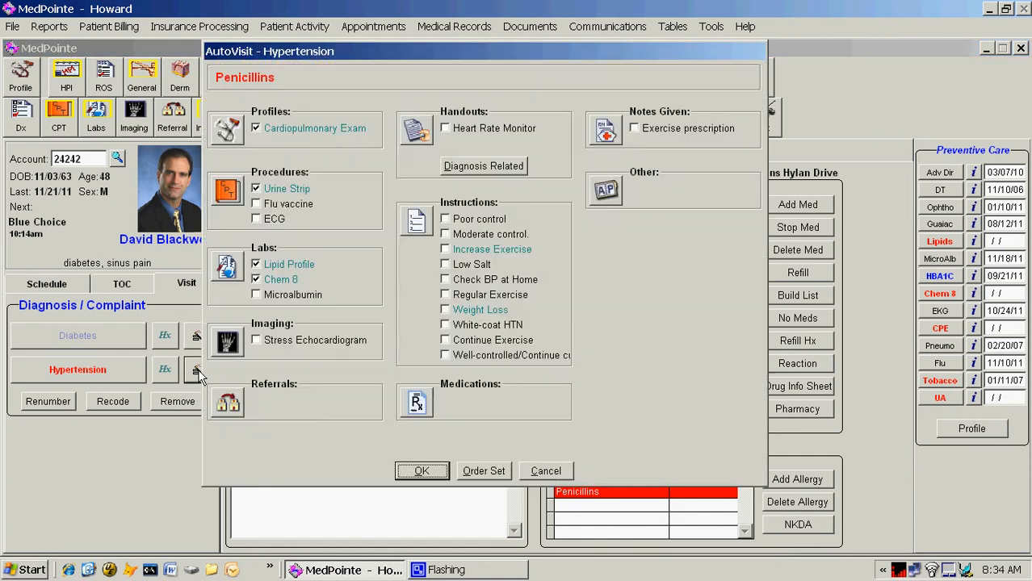
click(495, 168)
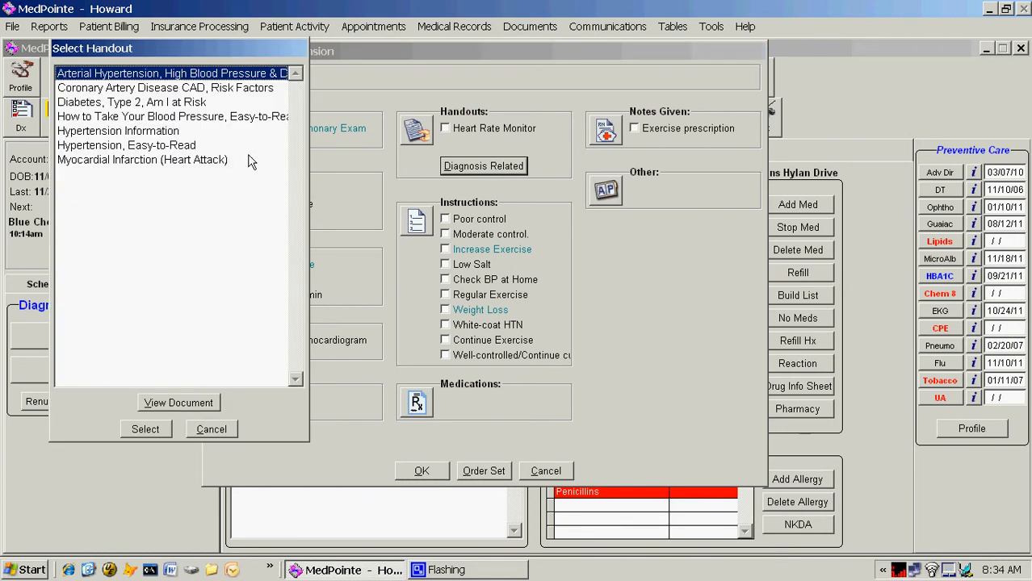
click(156, 159)
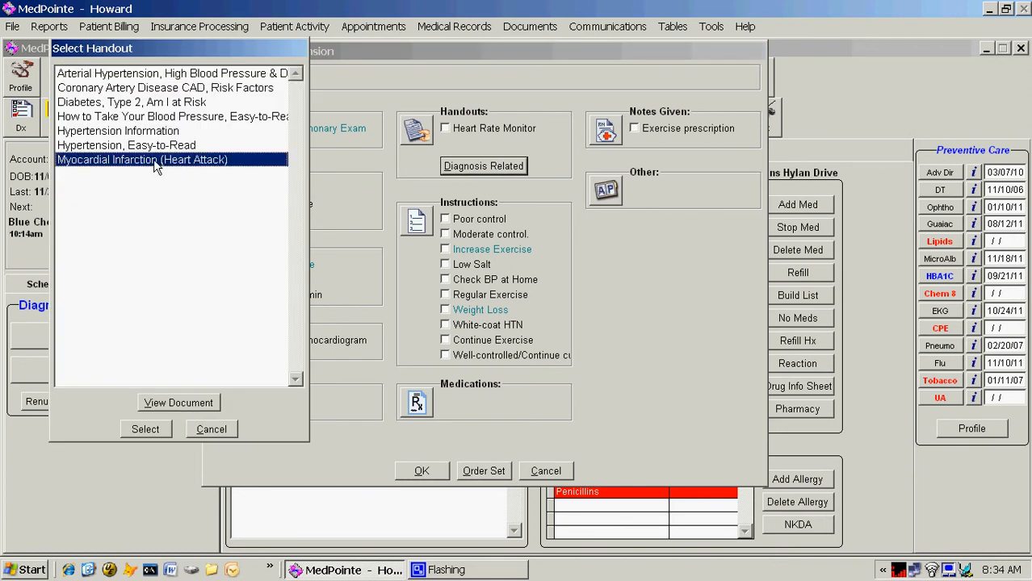
click(195, 402)
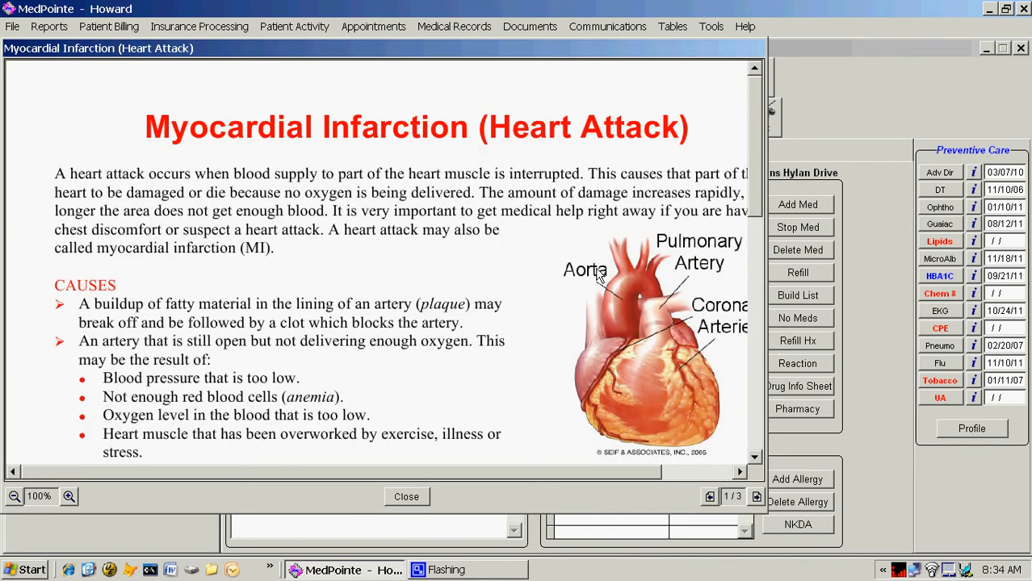
mouse_move(754, 114)
mouse_down()
mouse_move(762, 223)
mouse_move(751, 120)
mouse_up()
click(406, 498)
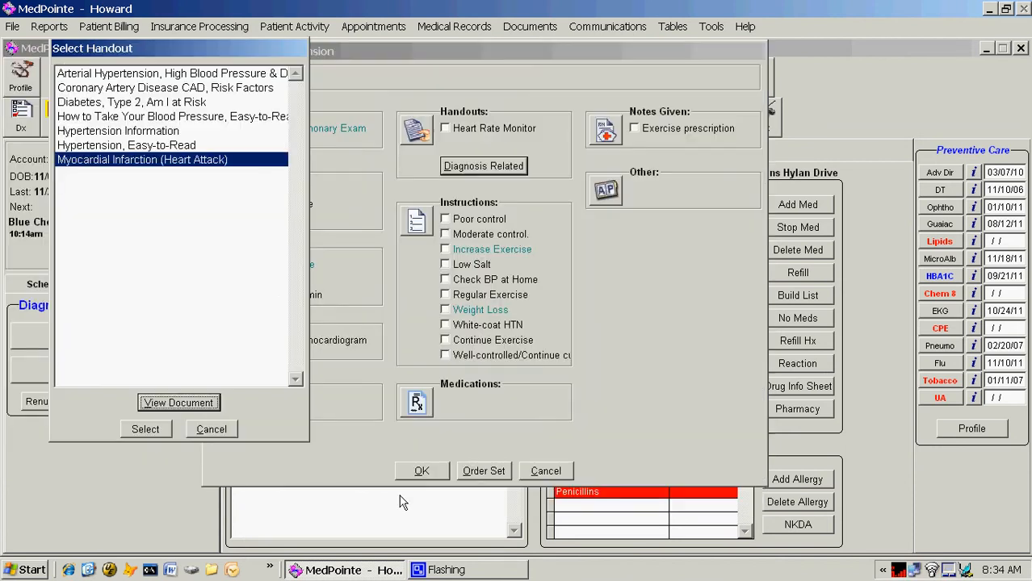
click(146, 429)
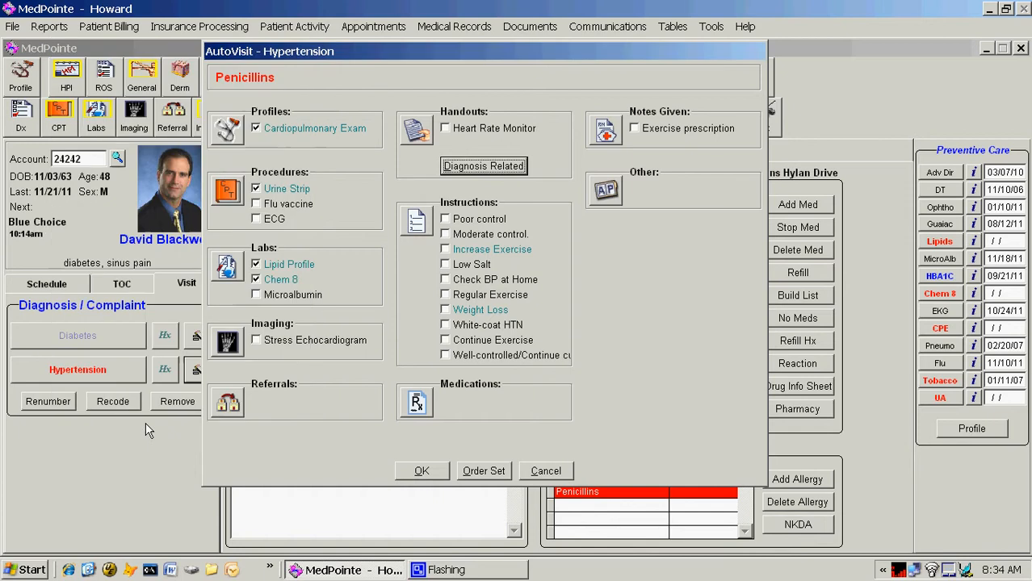
click(426, 474)
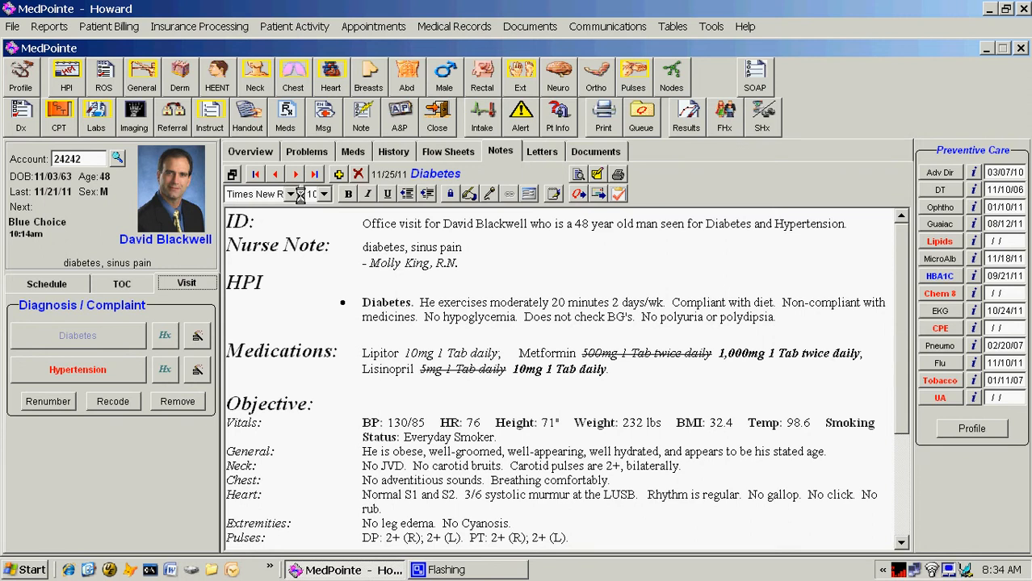
Add Hyperlipidemia from the problem list with Lipid Profile and ALT labs, and review the assessment and plan in the note.
click(264, 157)
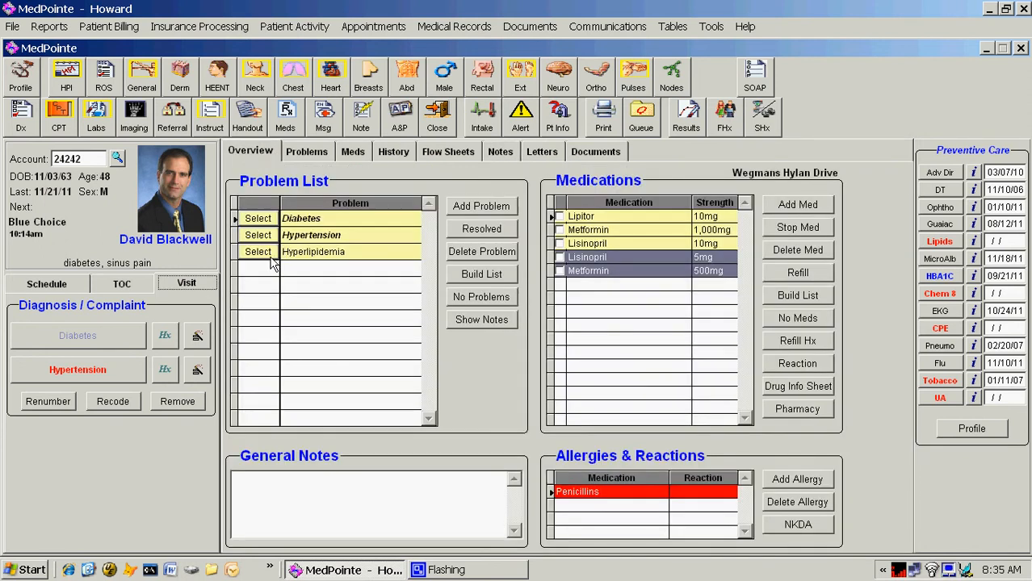
click(264, 254)
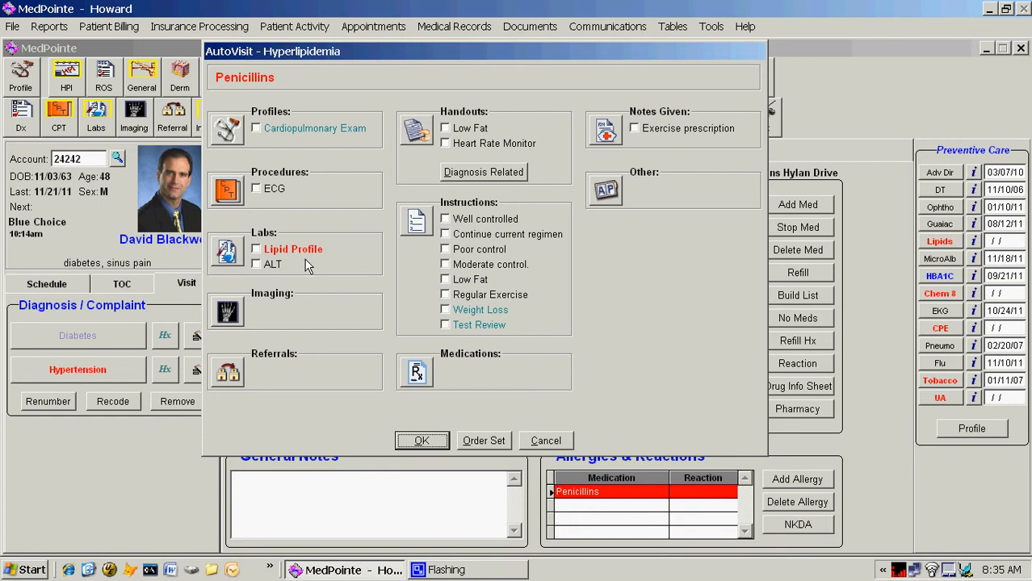
click(256, 251)
click(256, 265)
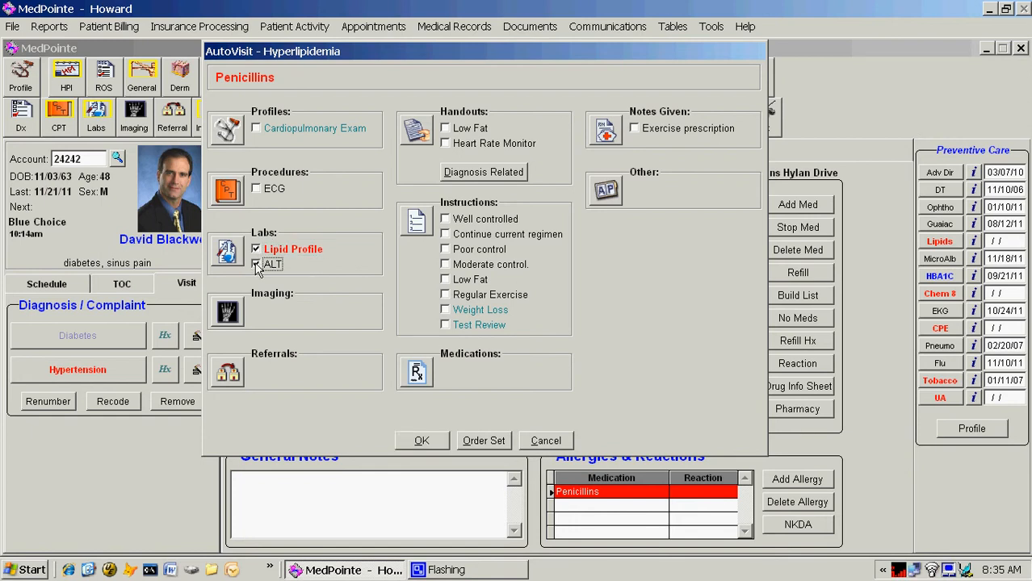
click(421, 442)
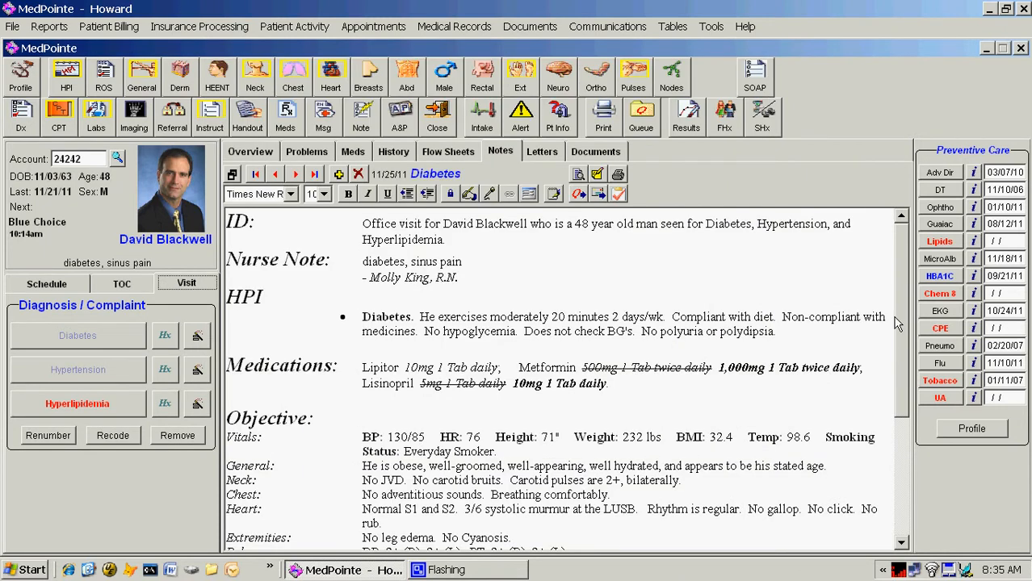
drag(896, 321, 898, 475)
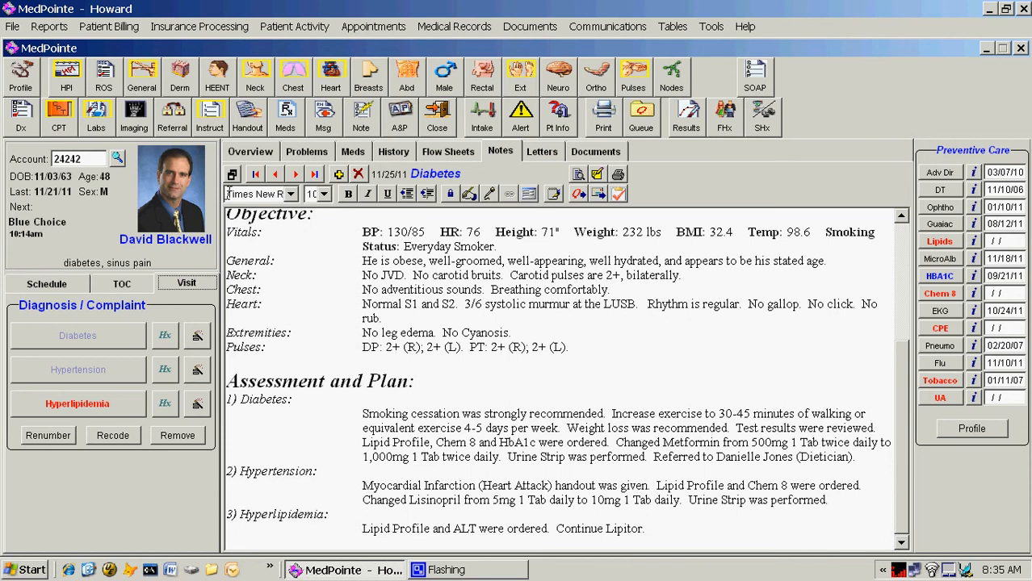
Start a sinus pain history in the History of Present Illness, apply the Sinus Pain pre-set and check its associated symptoms.
click(67, 81)
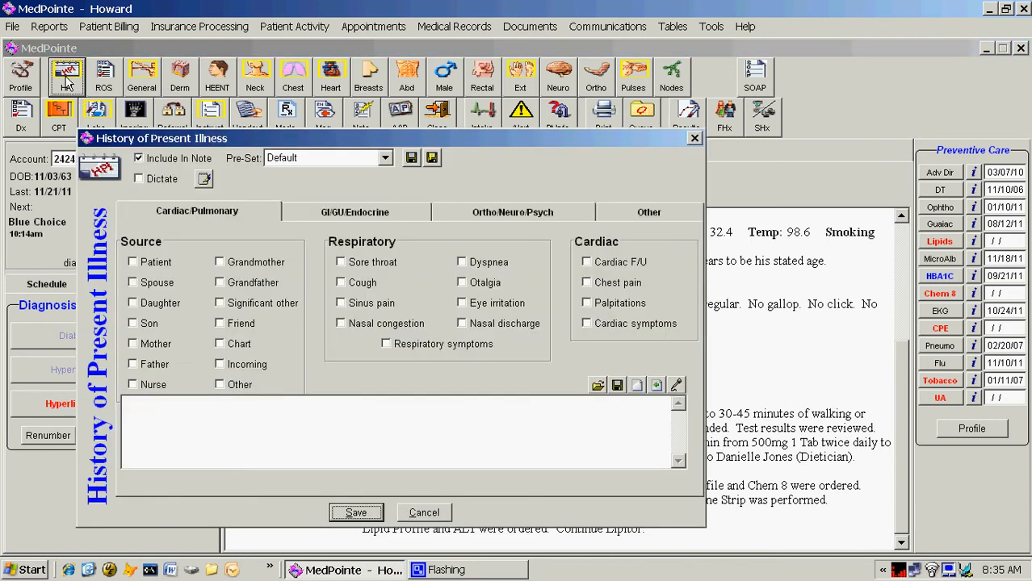
click(341, 305)
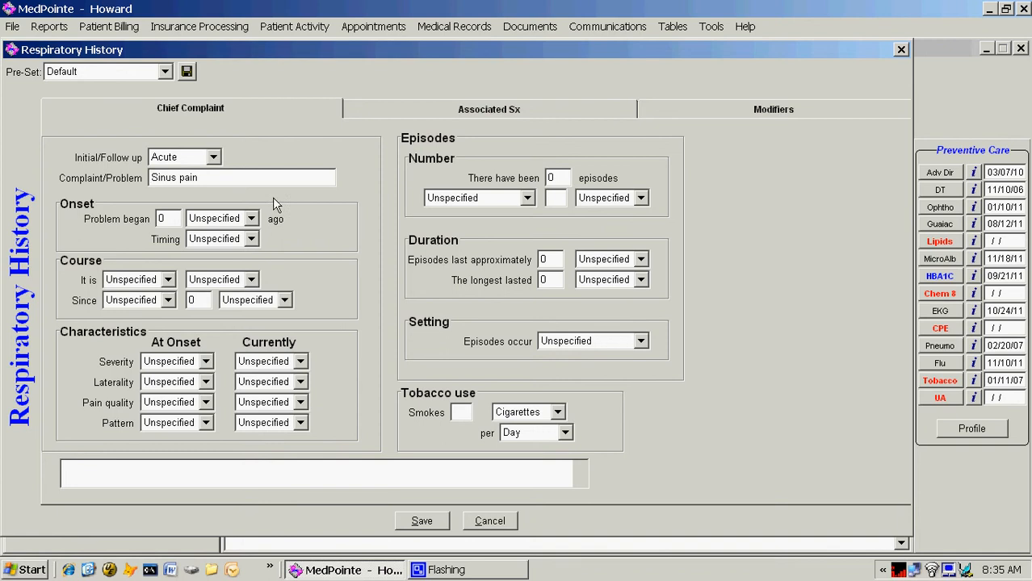
click(164, 73)
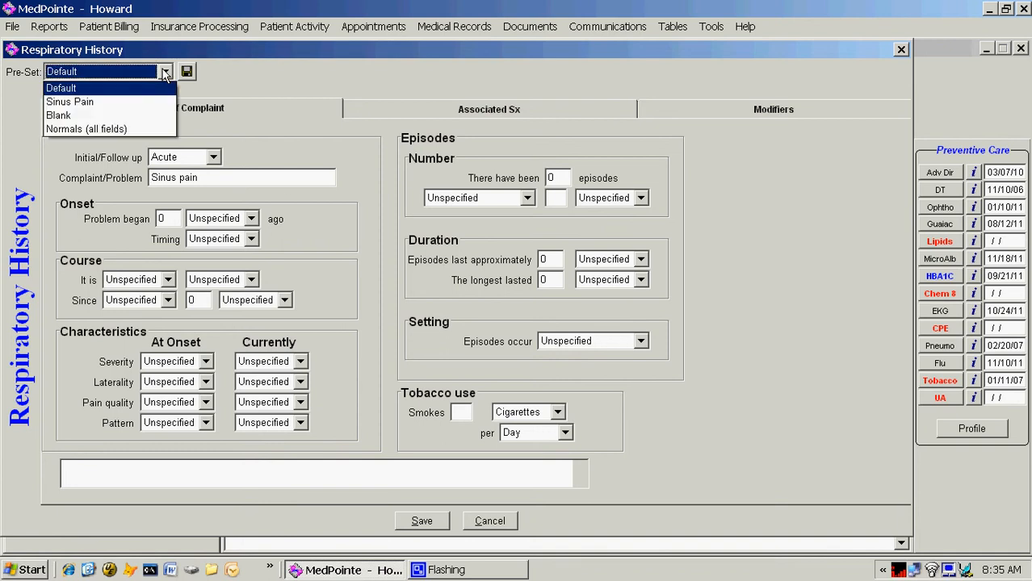
click(129, 97)
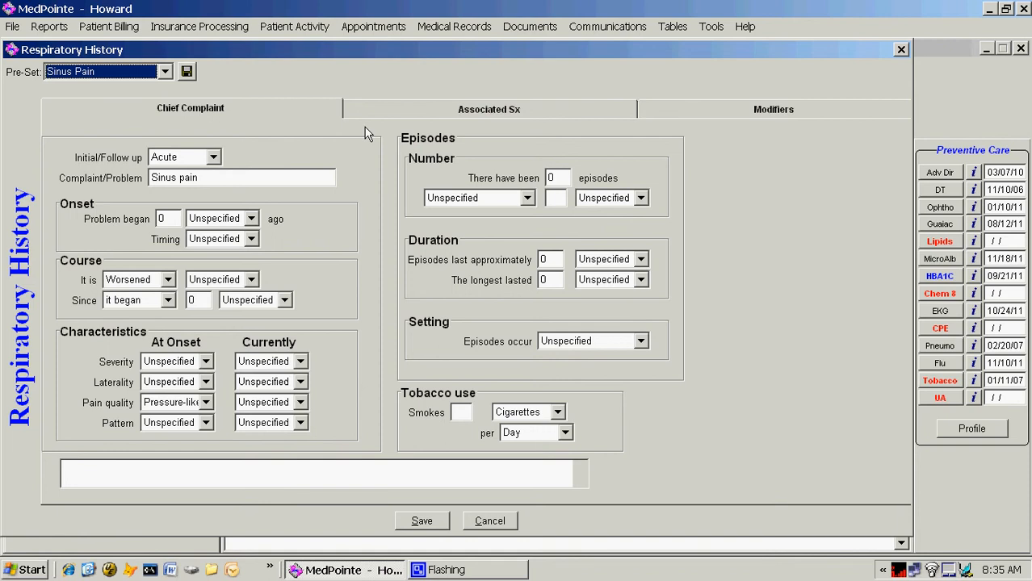
click(427, 117)
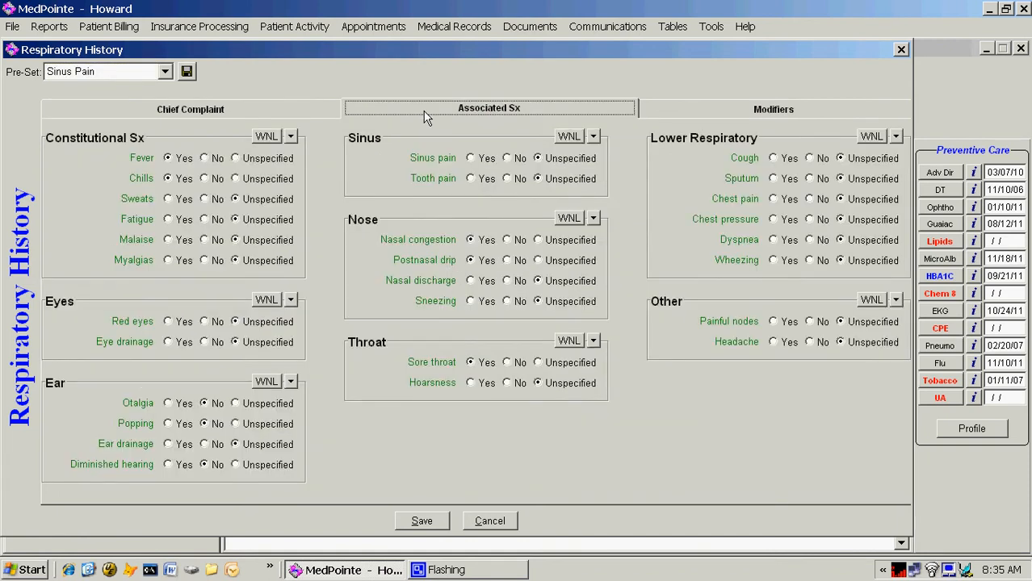
click(298, 111)
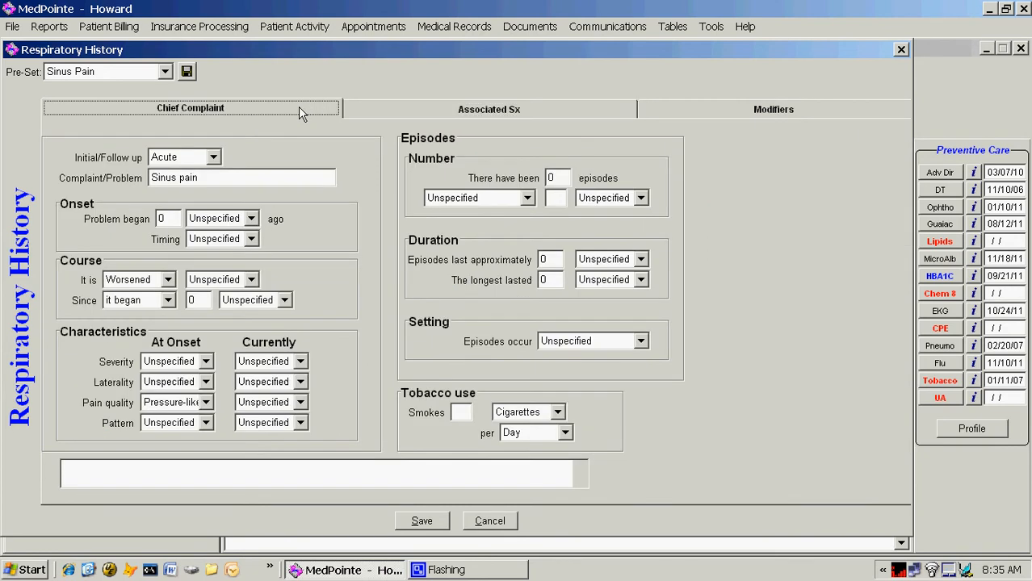
Set the sinus pain onset to 2 weeks ago and save the respiratory history and the History of Present Illness.
click(174, 216)
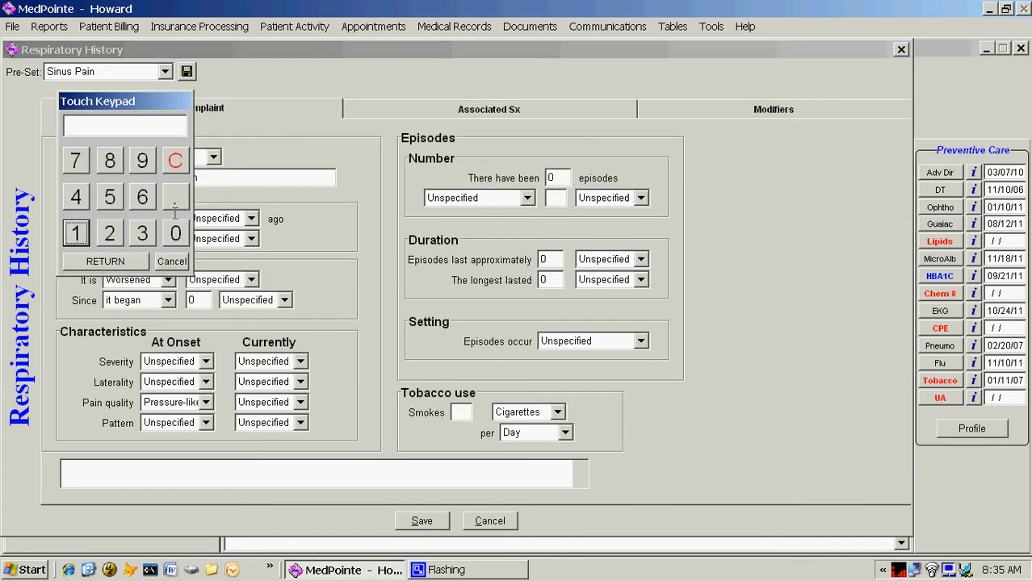
click(109, 234)
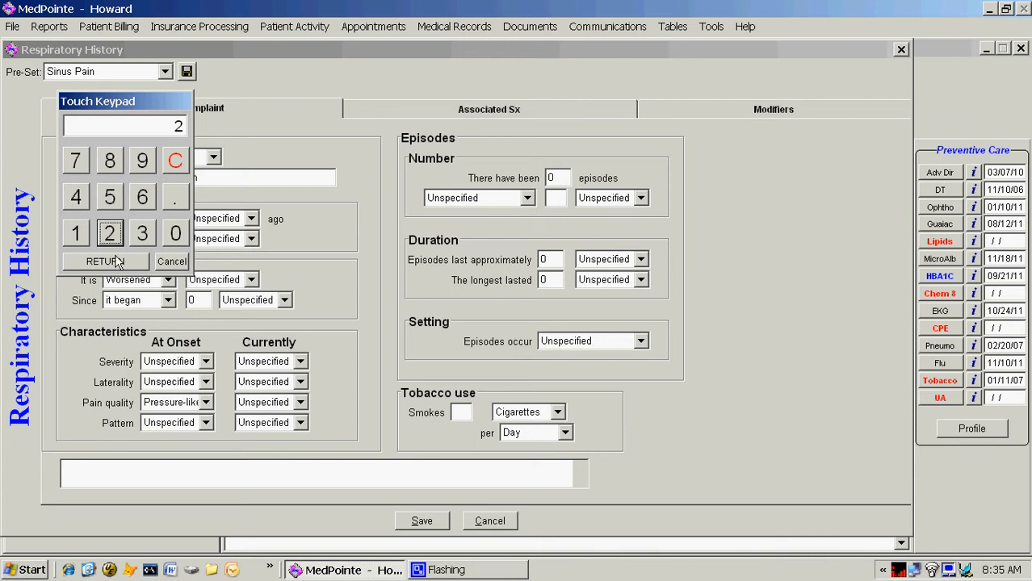
click(115, 263)
click(250, 218)
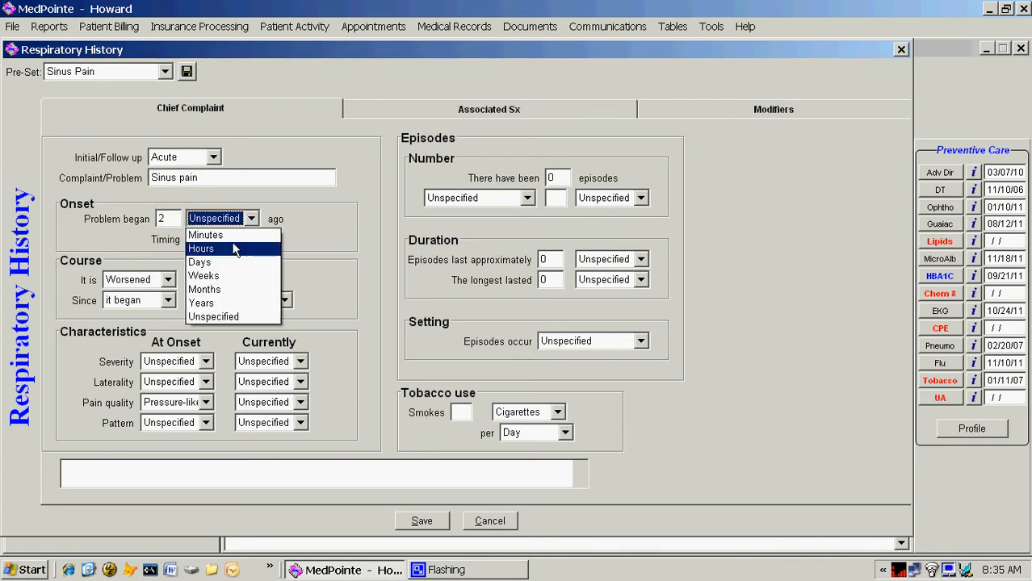
click(231, 275)
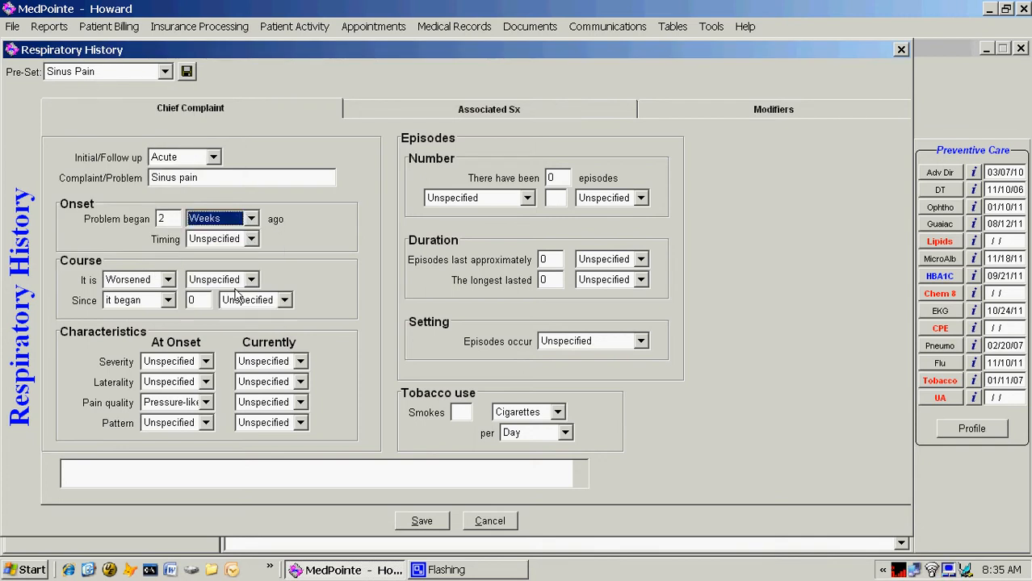
click(442, 523)
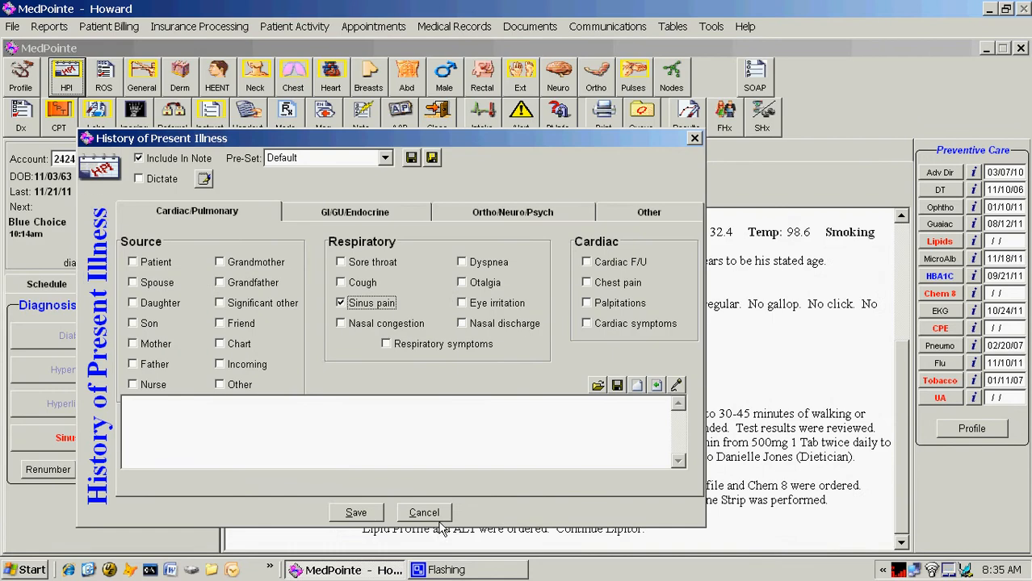
click(355, 513)
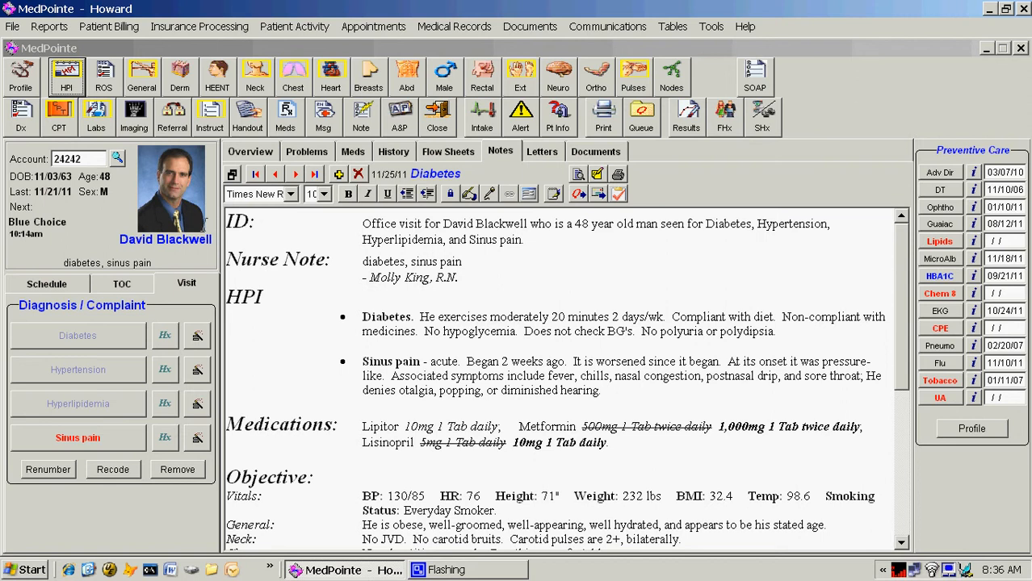
Diagnose the sinus pain complaint as acute sinusitis (461.9) and add the Smoking Cessation instruction in AutoVisit.
click(31, 120)
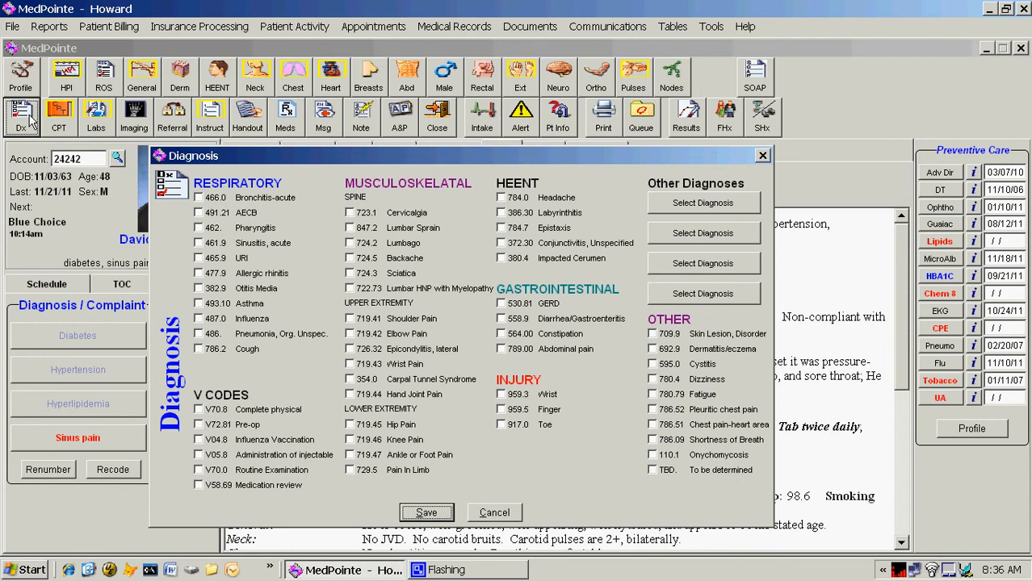
click(199, 246)
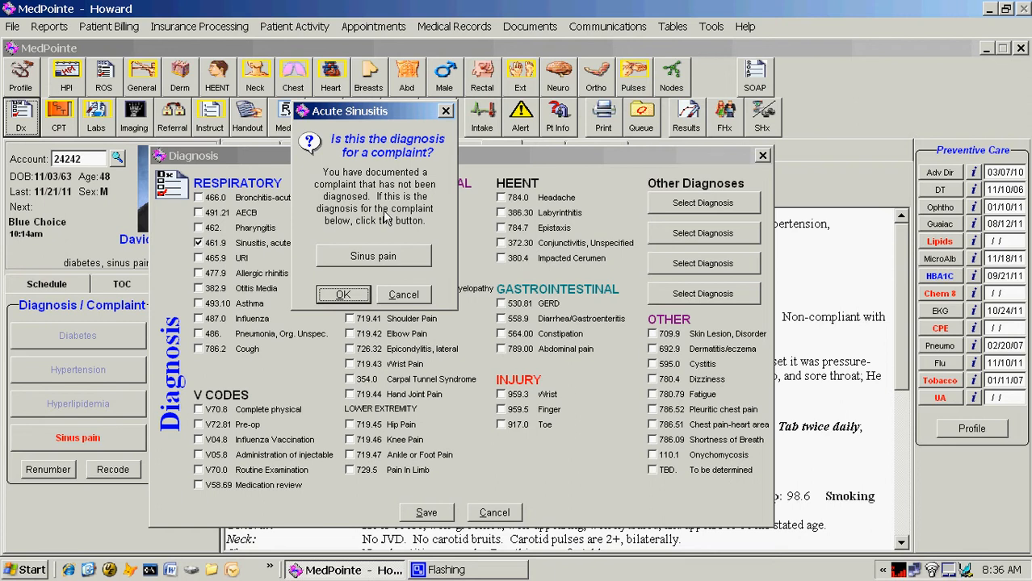
click(392, 266)
click(353, 296)
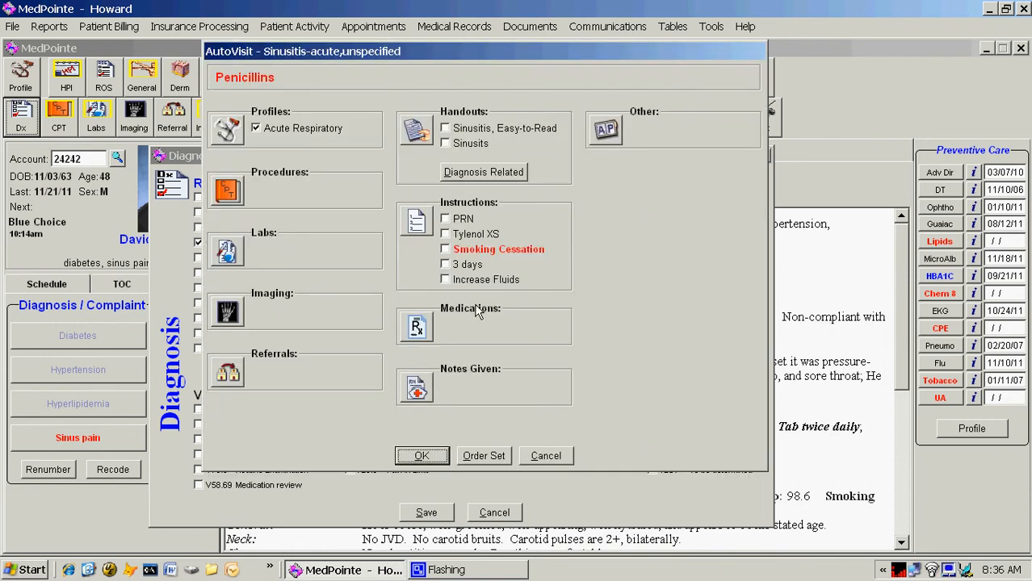
click(445, 250)
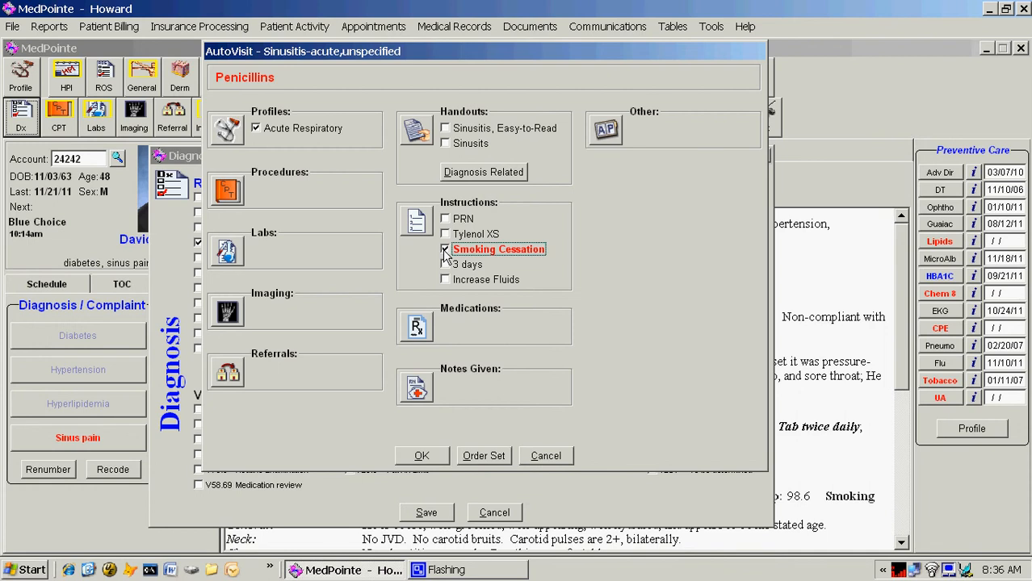
click(430, 462)
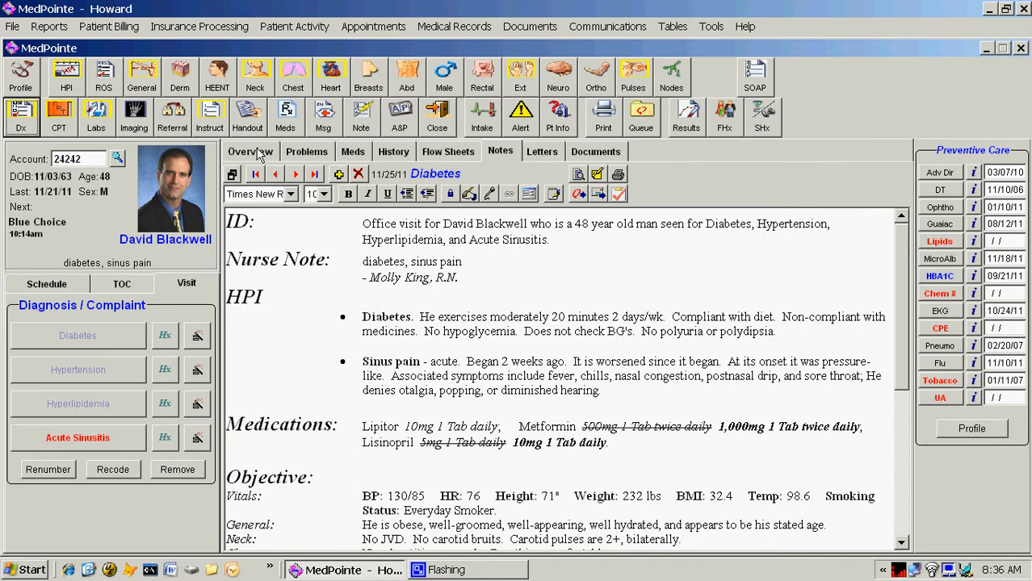
Prescribe Bactrim DS with the 1 BID x 7 days regimen, accepting the drug interaction, and check the assessment and plan in the note.
click(258, 153)
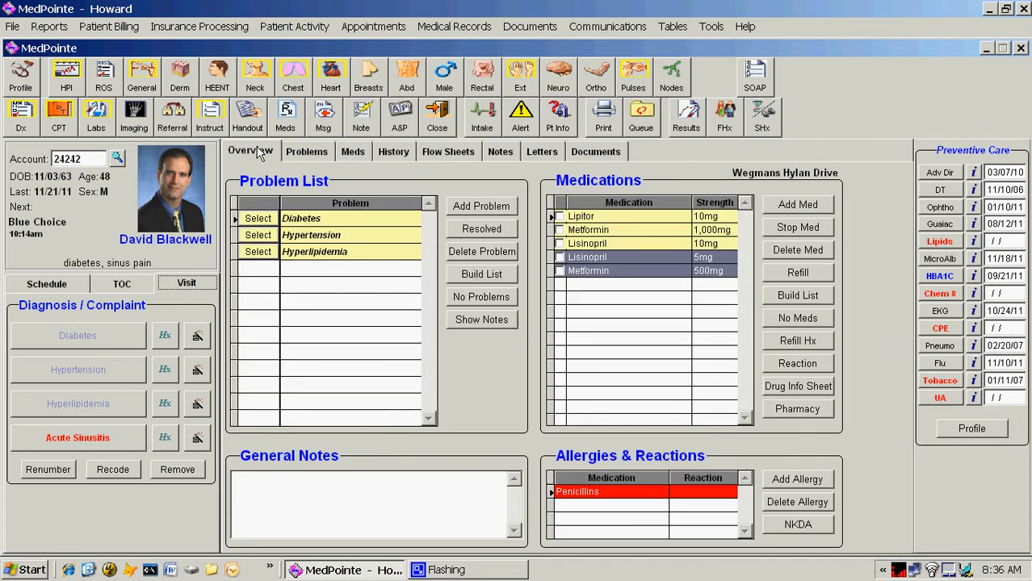
click(284, 120)
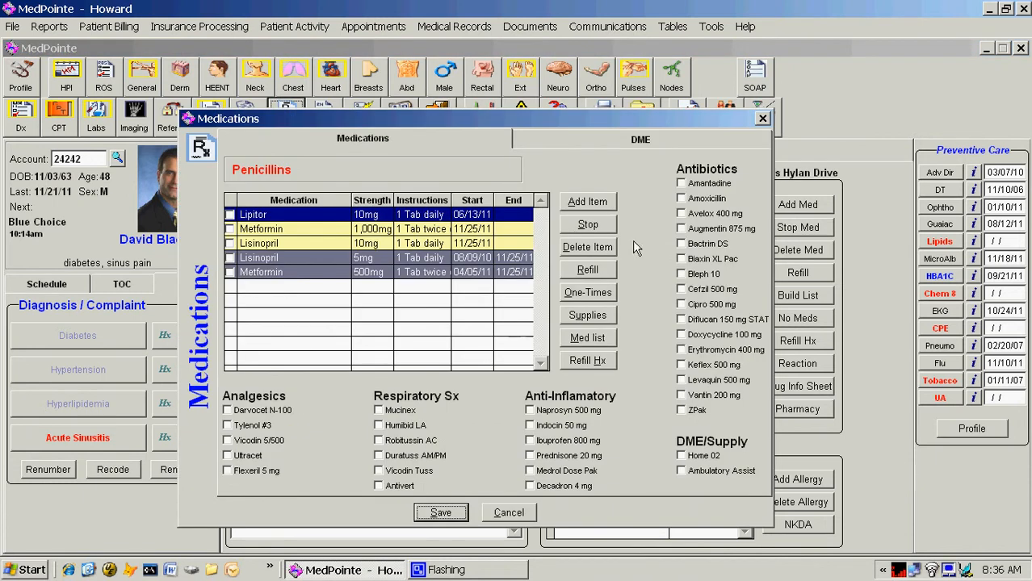
click(682, 245)
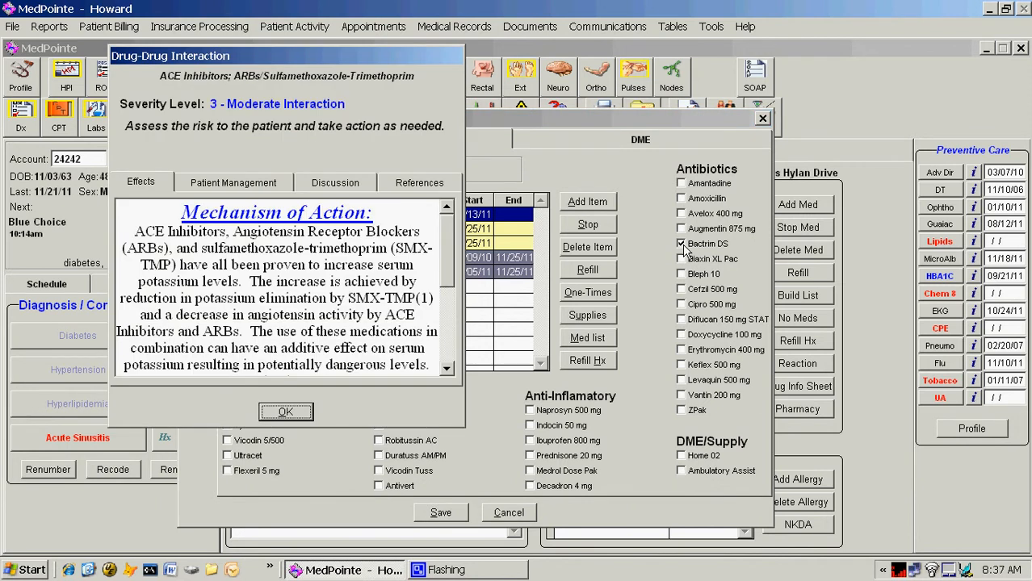
click(286, 413)
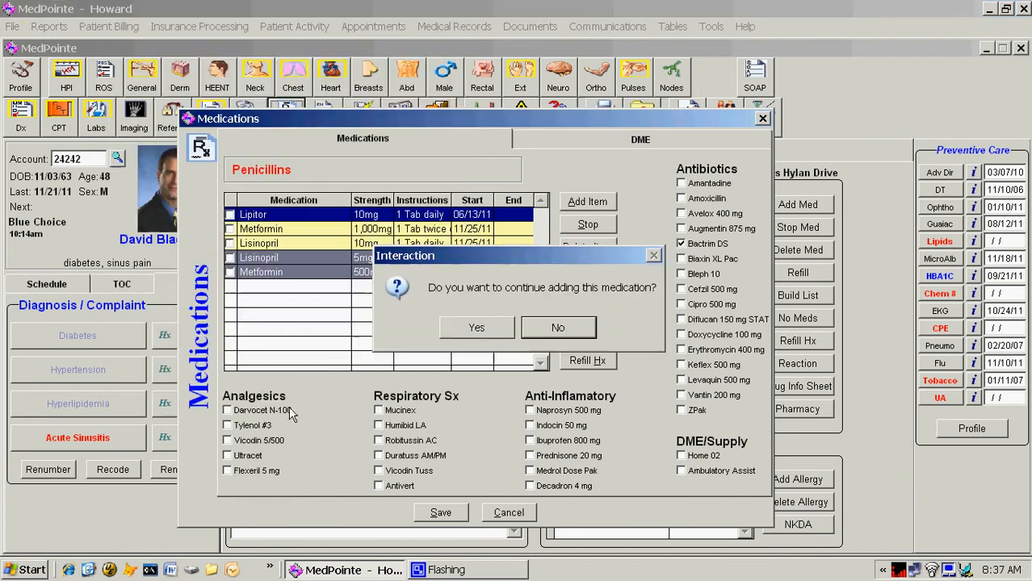
click(484, 327)
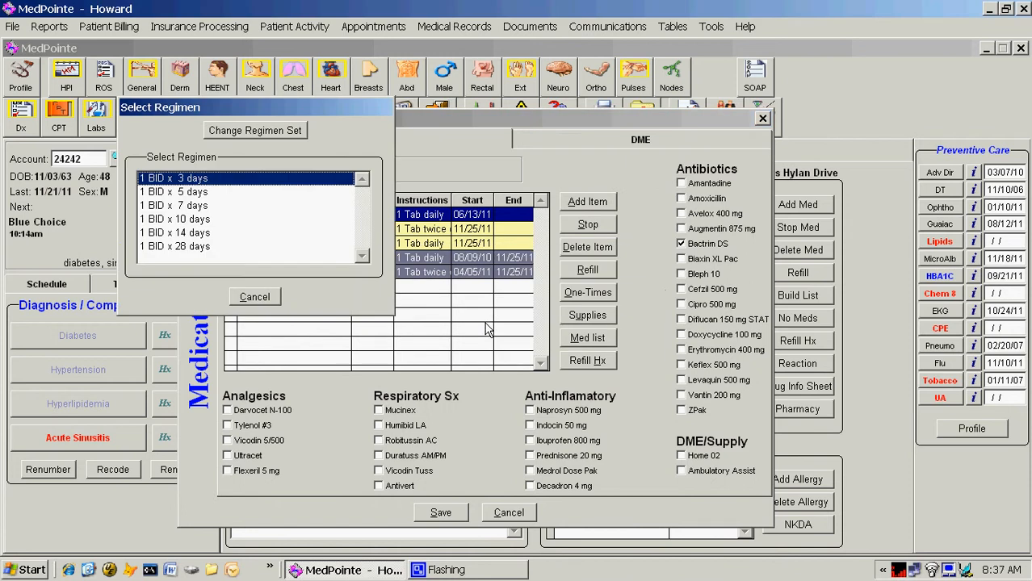
double_click(178, 206)
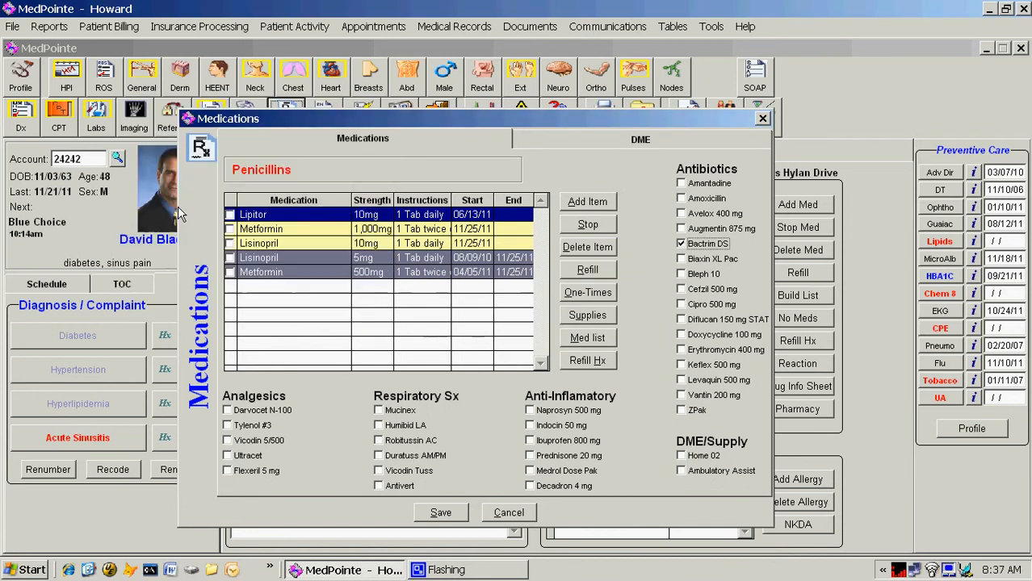
click(440, 513)
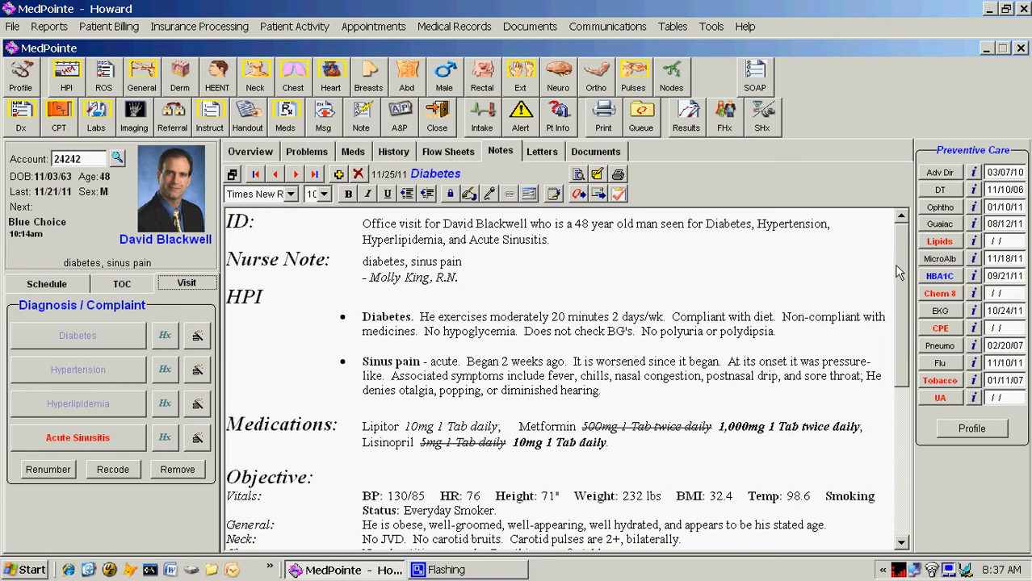
drag(898, 272, 902, 432)
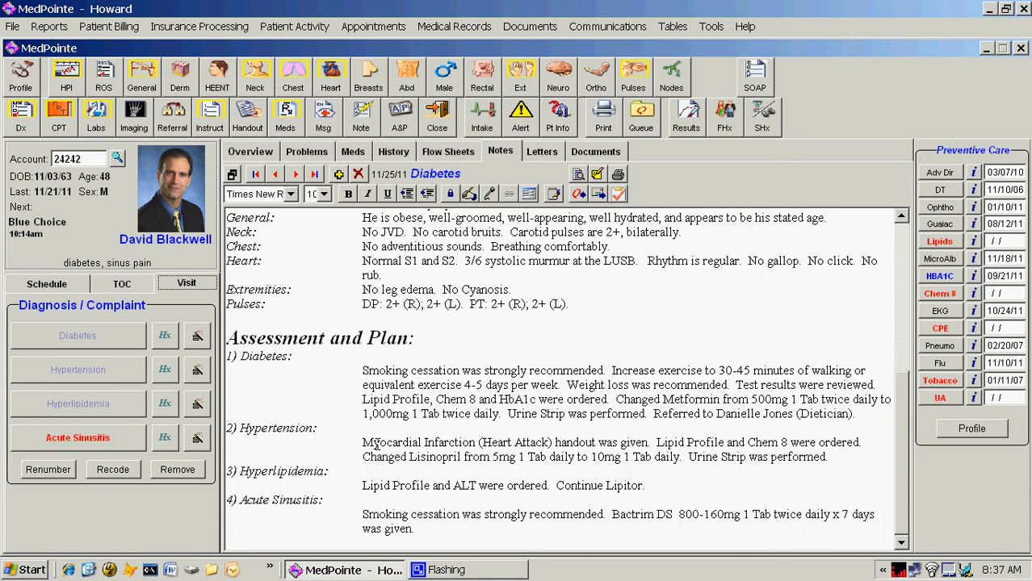
Add the Increase Fluids, Tylenol XS and PRN instructions to Acute Sinusitis in AutoVisit and review its plan in the note.
click(202, 439)
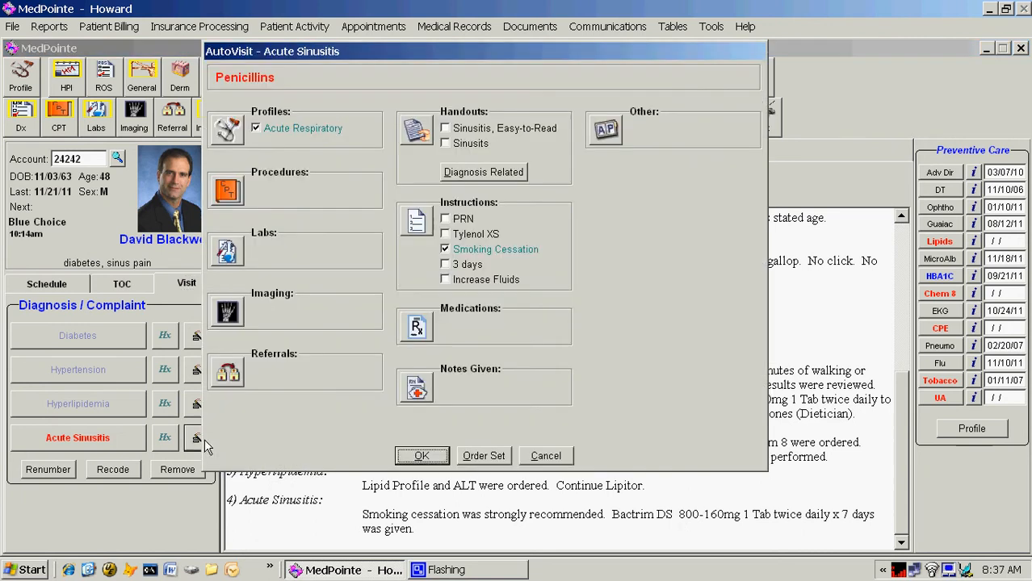
click(445, 280)
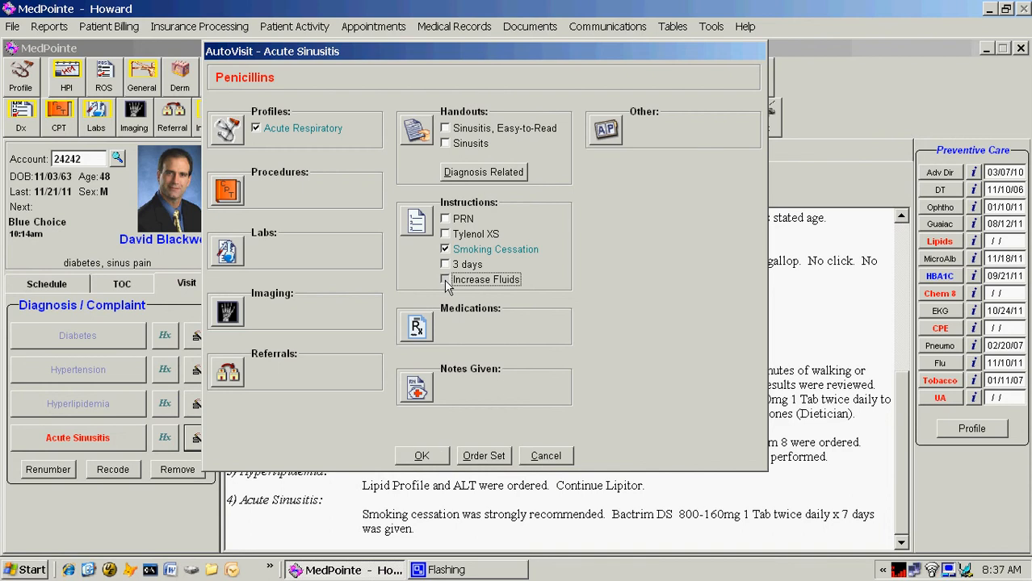
click(446, 280)
click(445, 235)
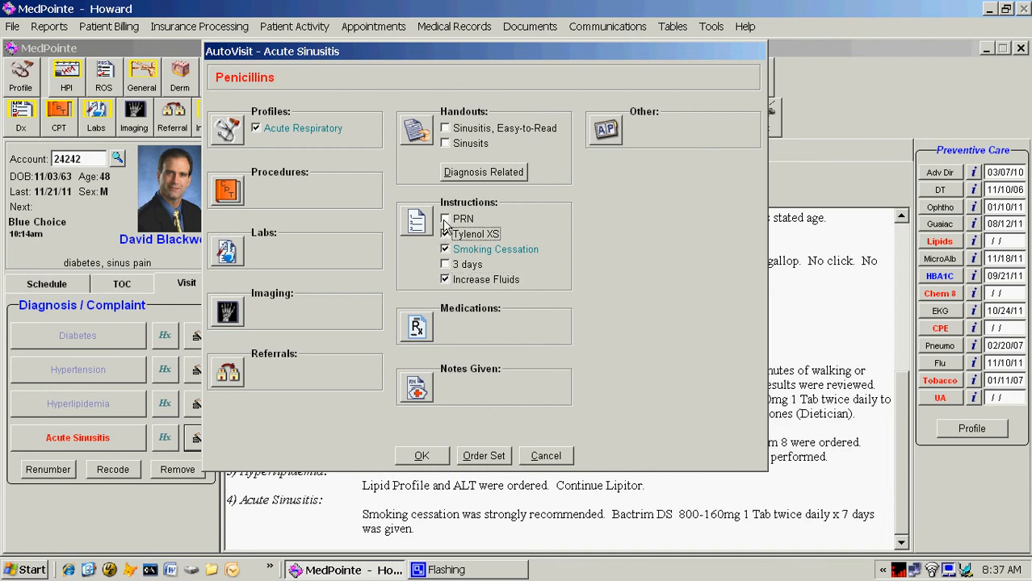
click(444, 219)
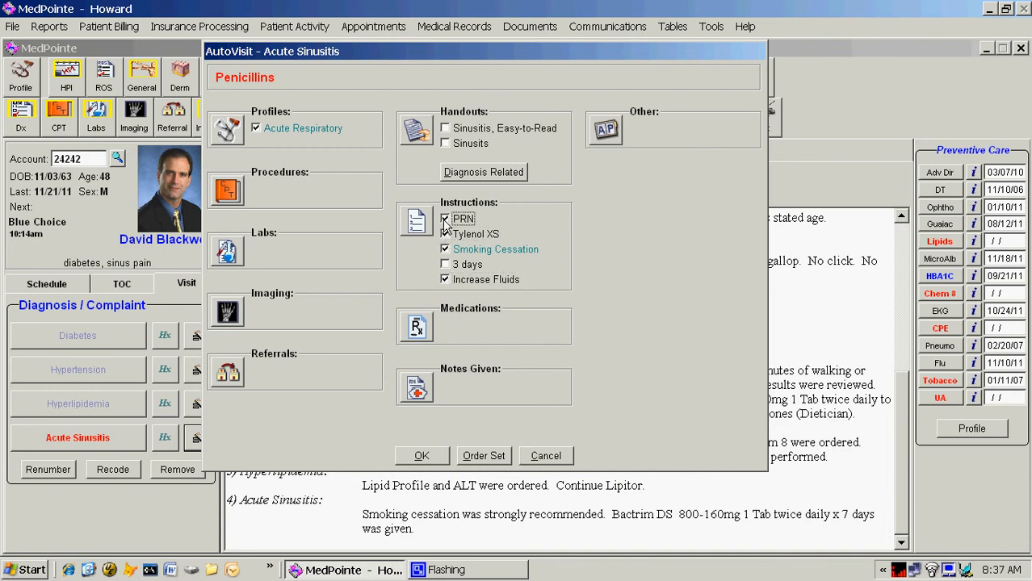
click(418, 457)
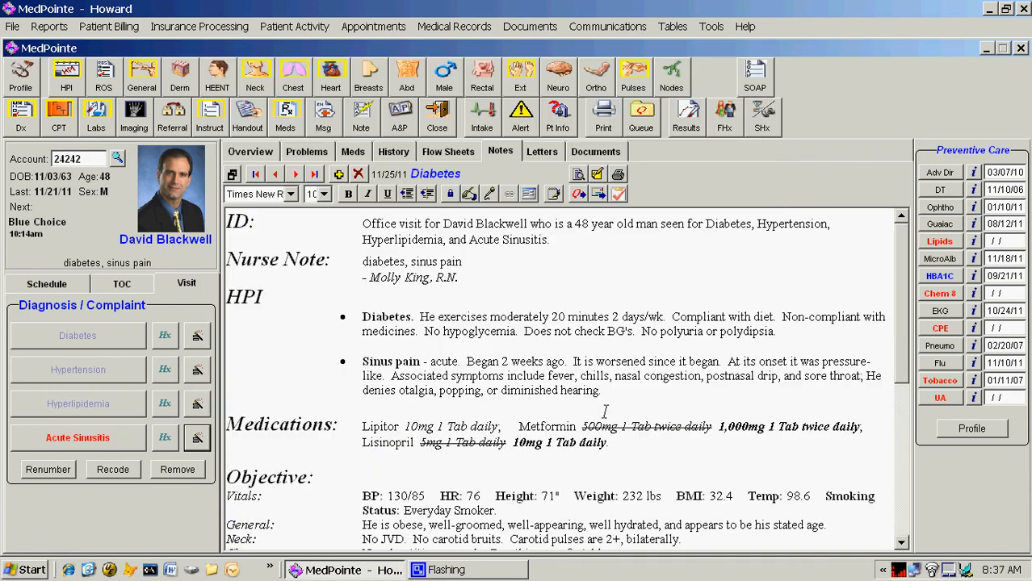
drag(898, 289, 908, 459)
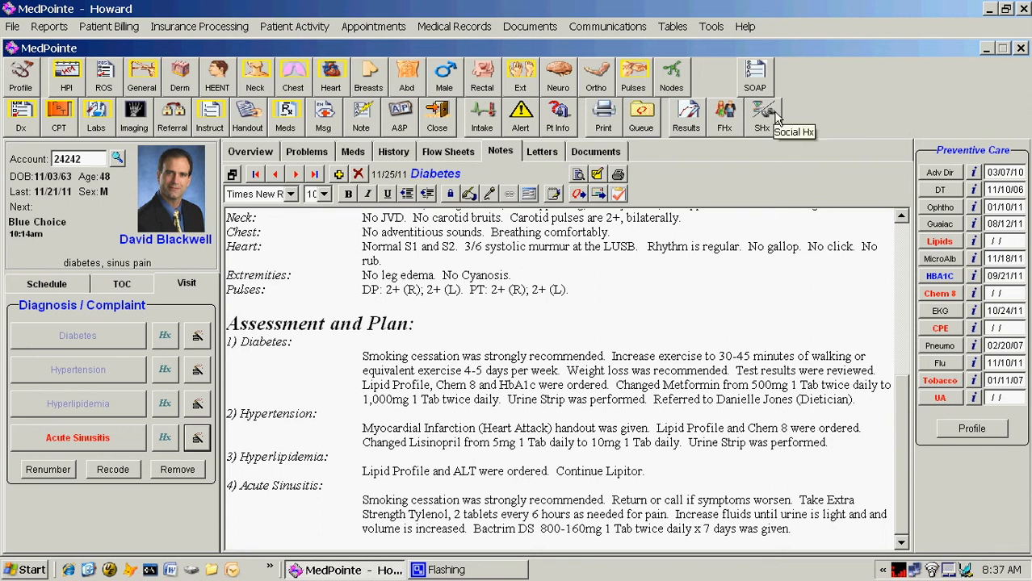
Close the visit with the next appointment in 3 months as a CPE, and save the closing details.
click(436, 125)
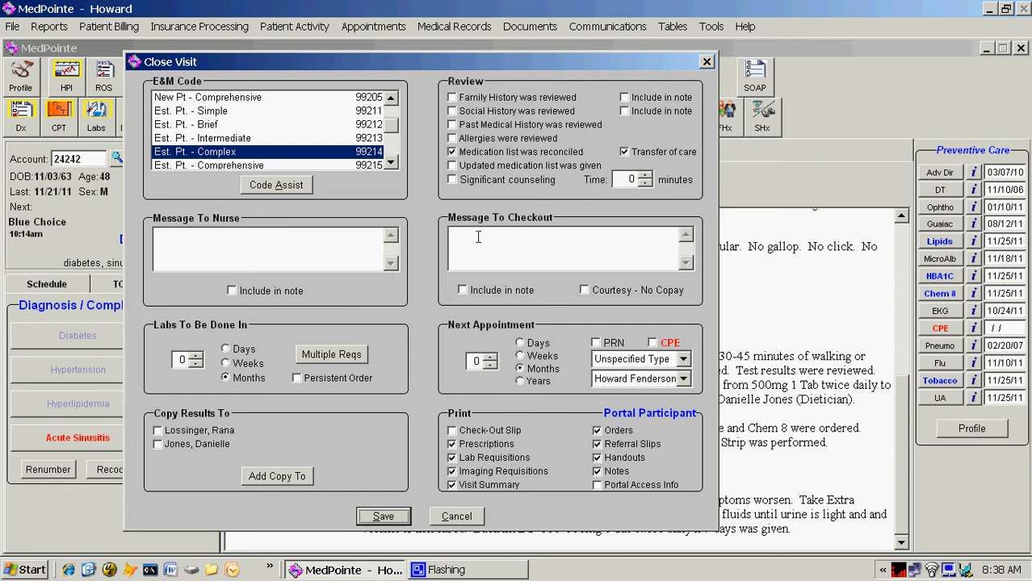
click(490, 358)
click(490, 358)
click(490, 357)
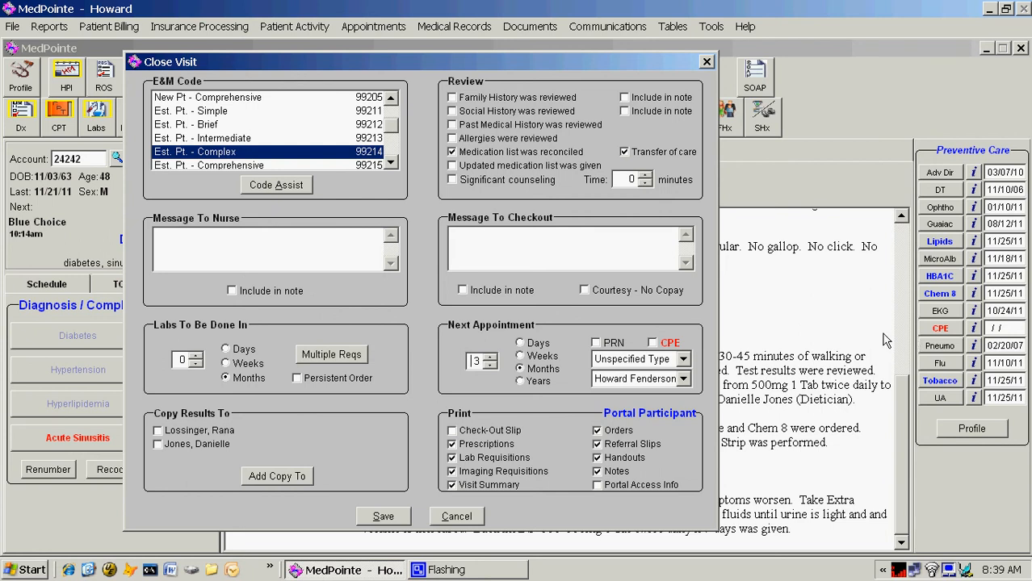
click(652, 344)
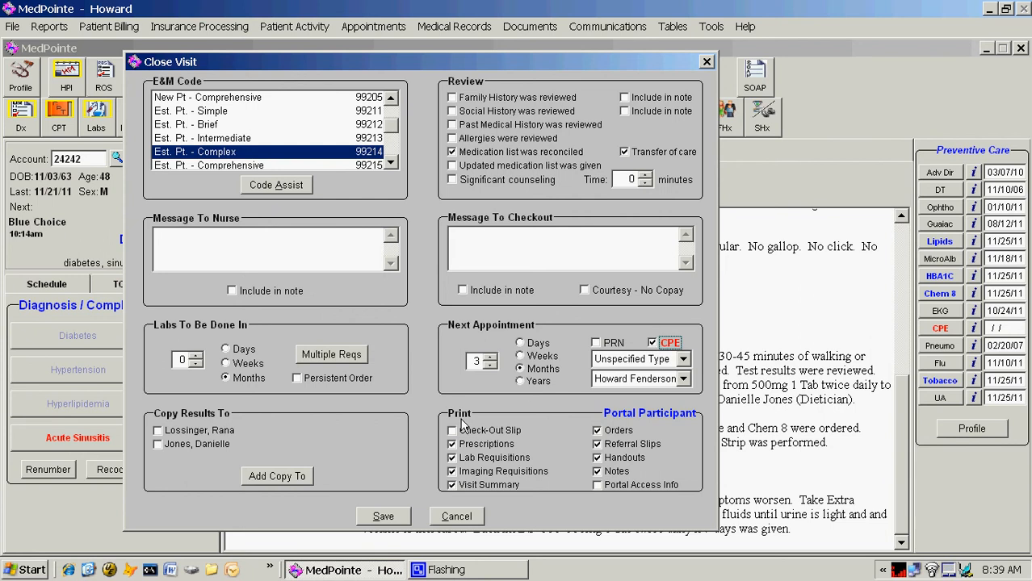
click(385, 518)
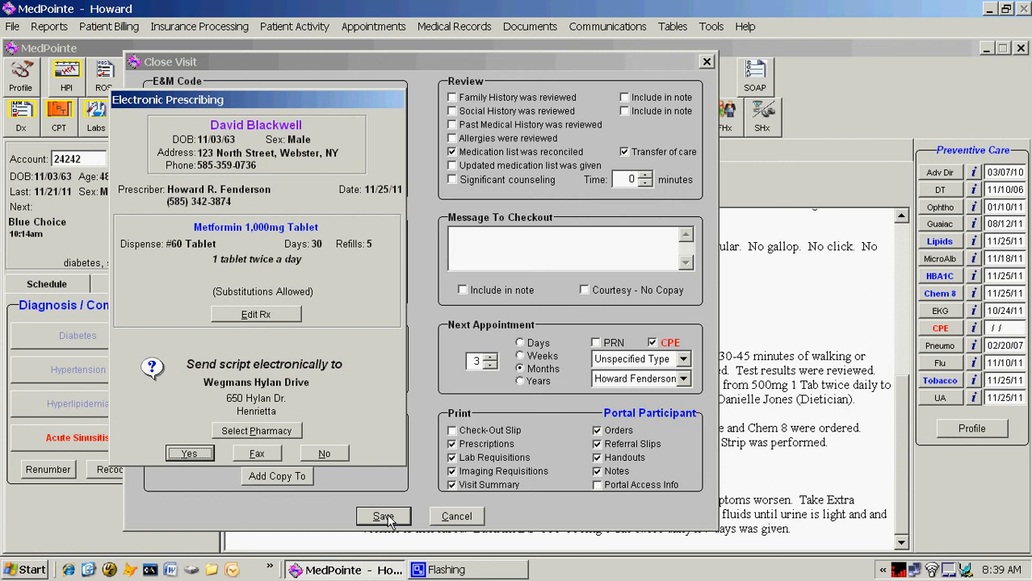
Send the Metformin 1,000mg, Lisinopril 10mg and Bactrim DS prescriptions electronically to Wegmans Hylan Drive.
click(188, 456)
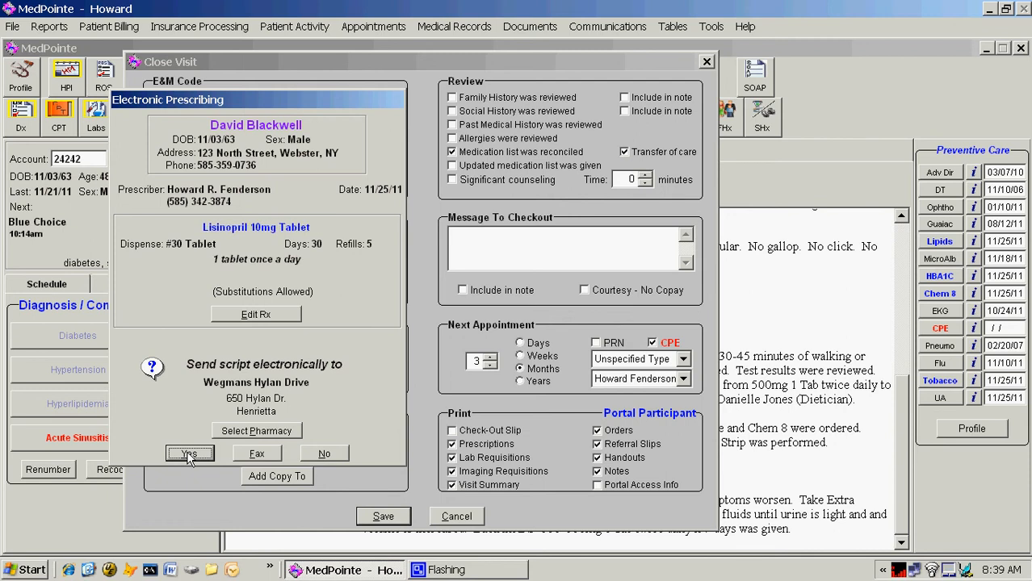
click(188, 456)
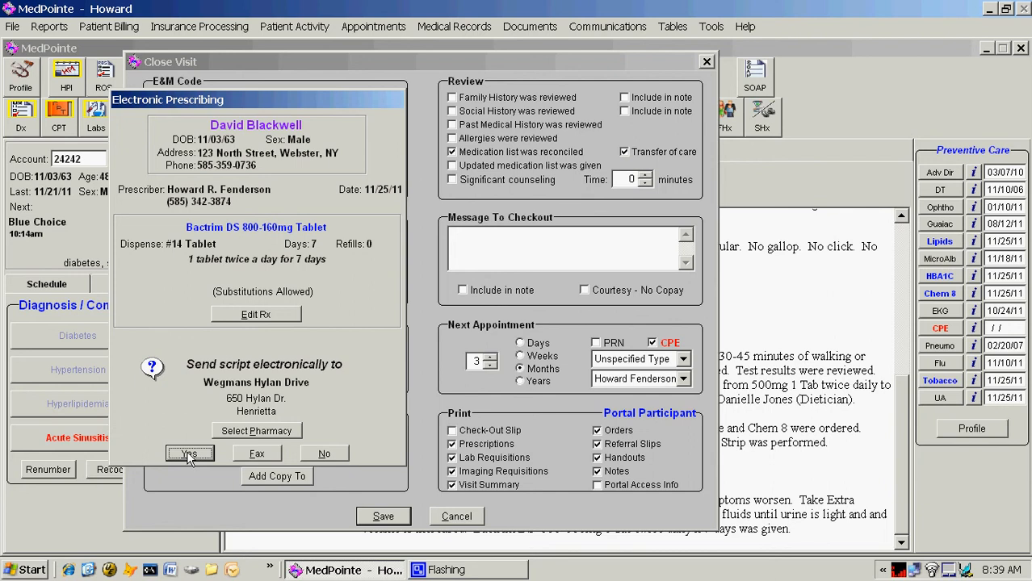
click(188, 455)
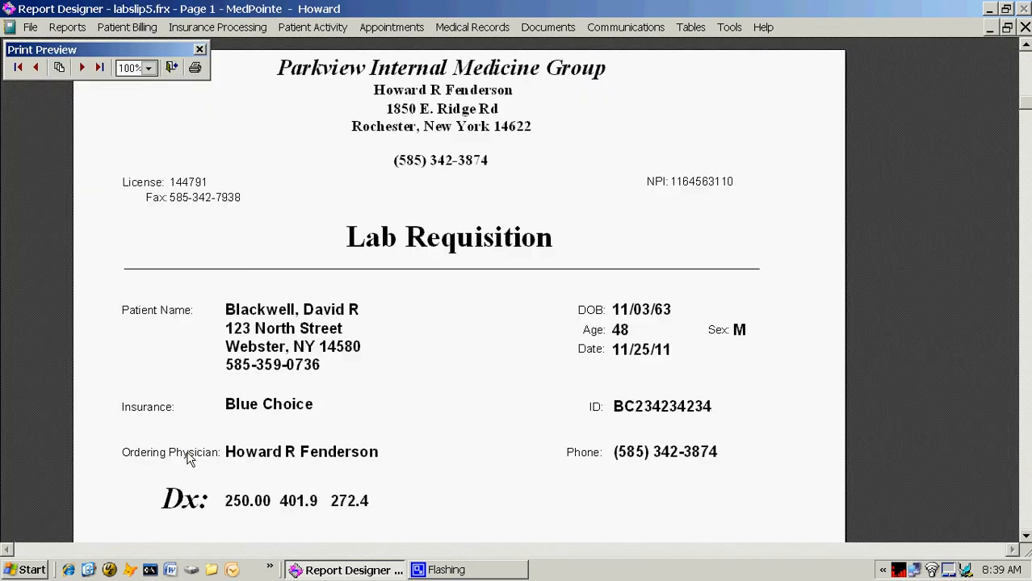
Check the lab requisition and the dietician referral slip previews, and close both.
click(170, 68)
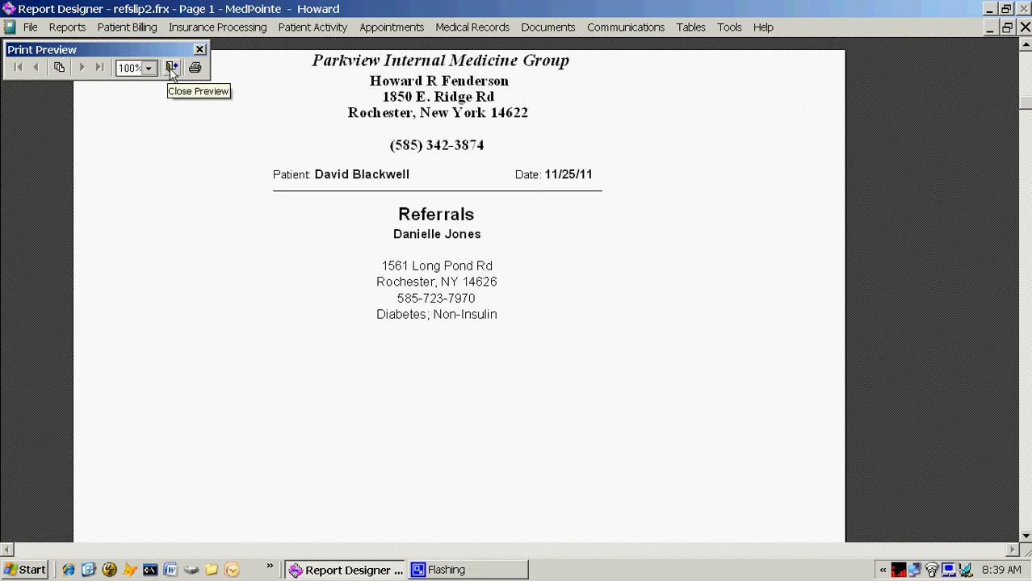
click(170, 68)
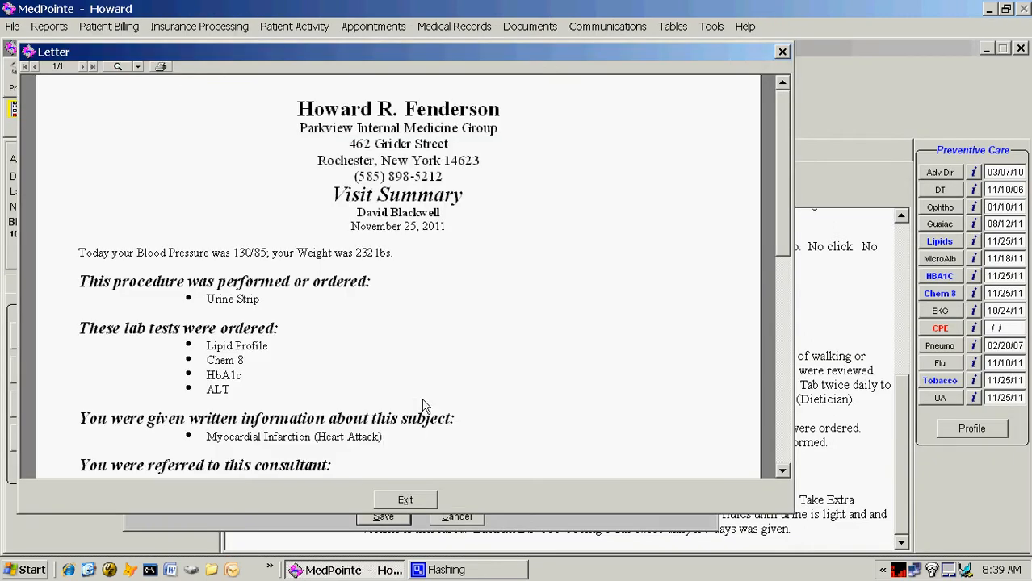
Read through the patient's Visit Summary letter down to the changed medication doses, and exit it.
click(782, 470)
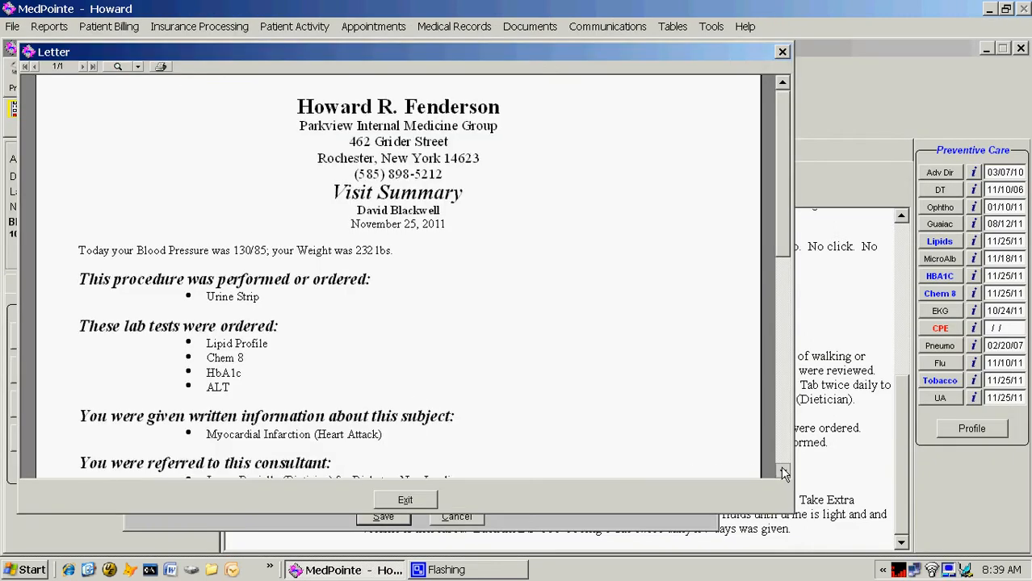
click(782, 470)
click(783, 470)
click(782, 470)
click(783, 470)
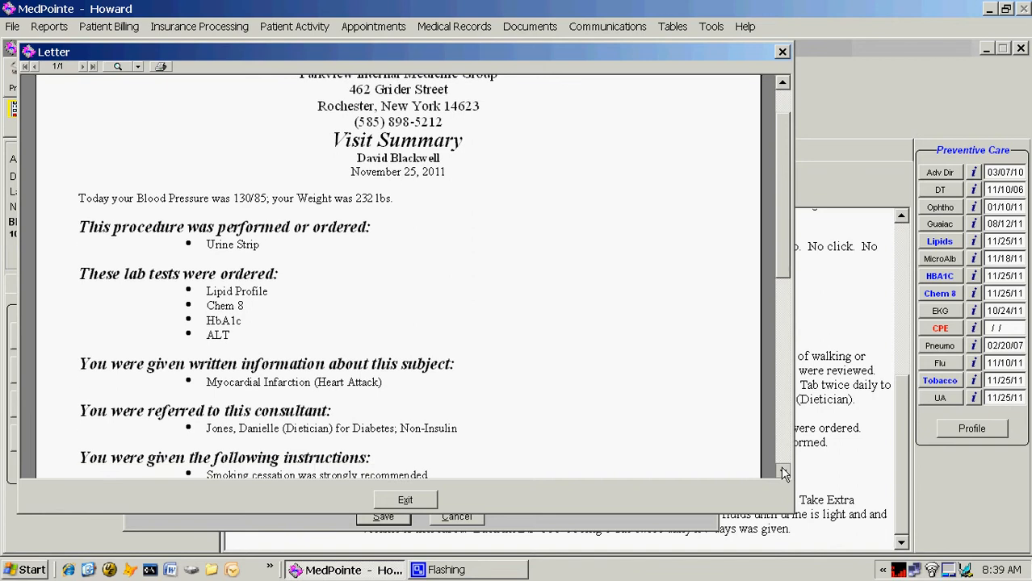
click(782, 470)
click(783, 470)
click(782, 470)
click(783, 470)
click(782, 470)
click(782, 470)
click(782, 470)
click(782, 469)
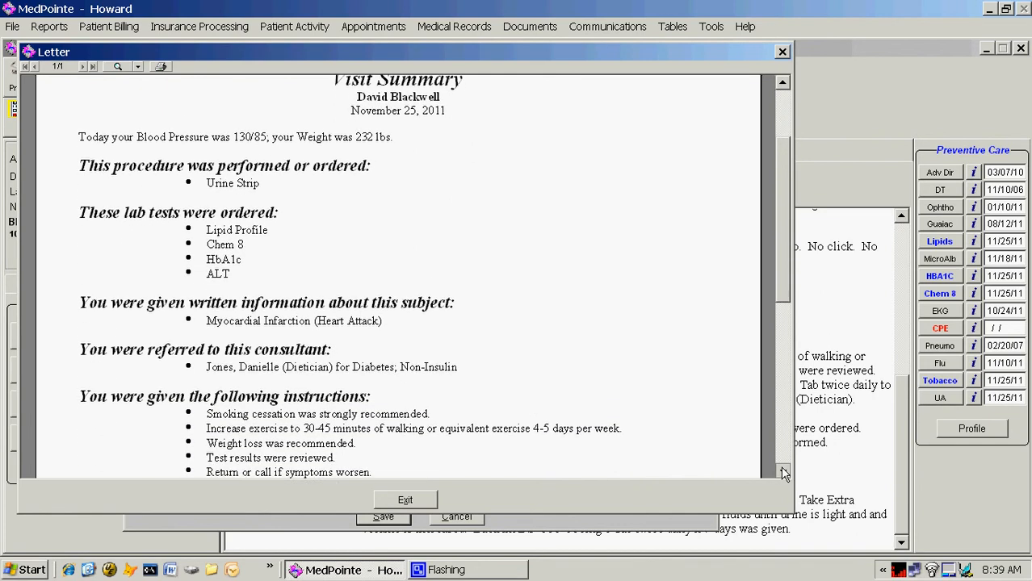
click(782, 470)
click(783, 470)
click(782, 470)
click(782, 469)
click(783, 469)
click(782, 470)
click(782, 470)
click(782, 469)
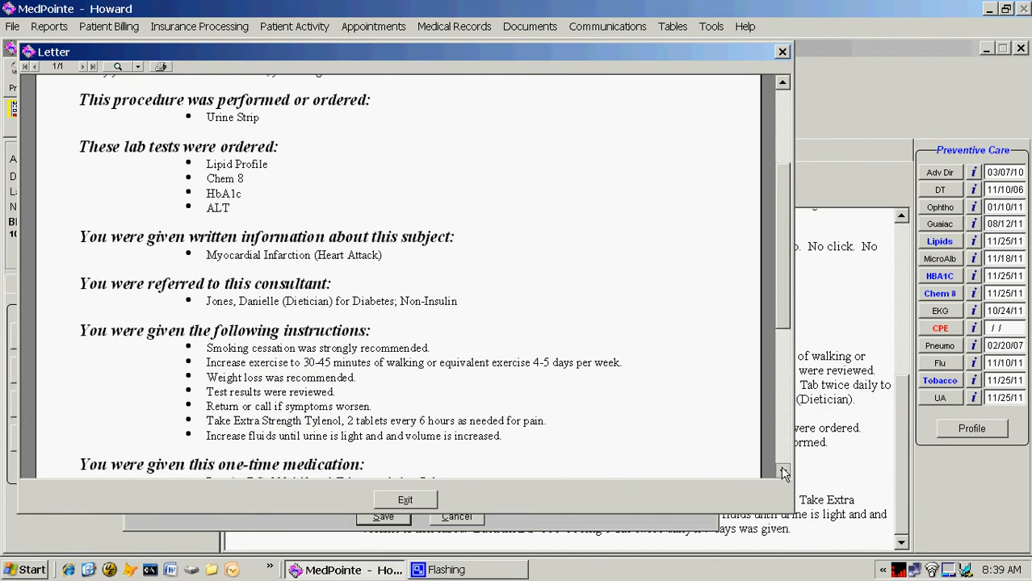
click(782, 469)
click(783, 470)
click(782, 469)
click(783, 469)
click(783, 470)
click(782, 470)
click(782, 469)
click(782, 470)
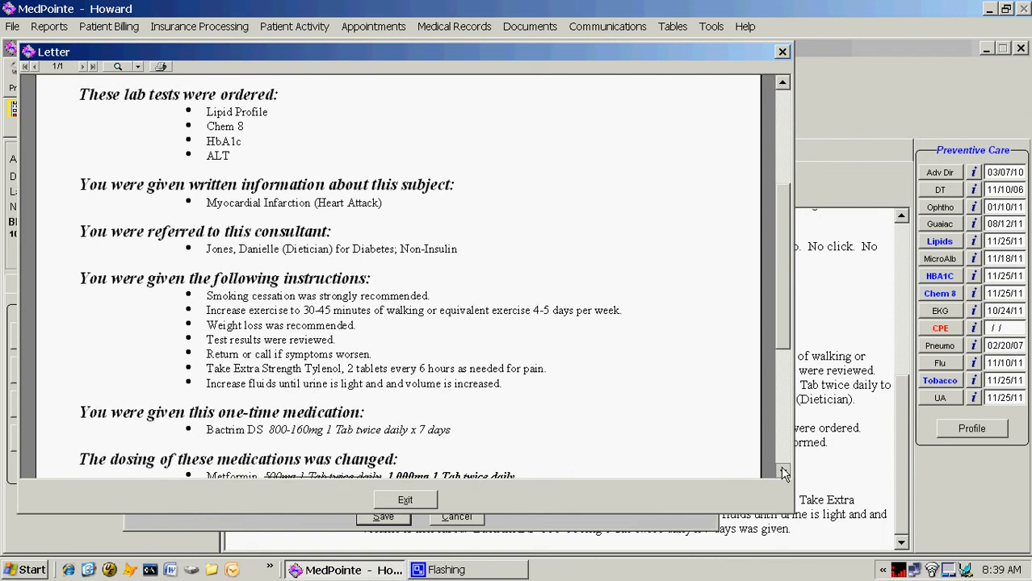
click(782, 470)
click(782, 469)
click(782, 470)
click(782, 469)
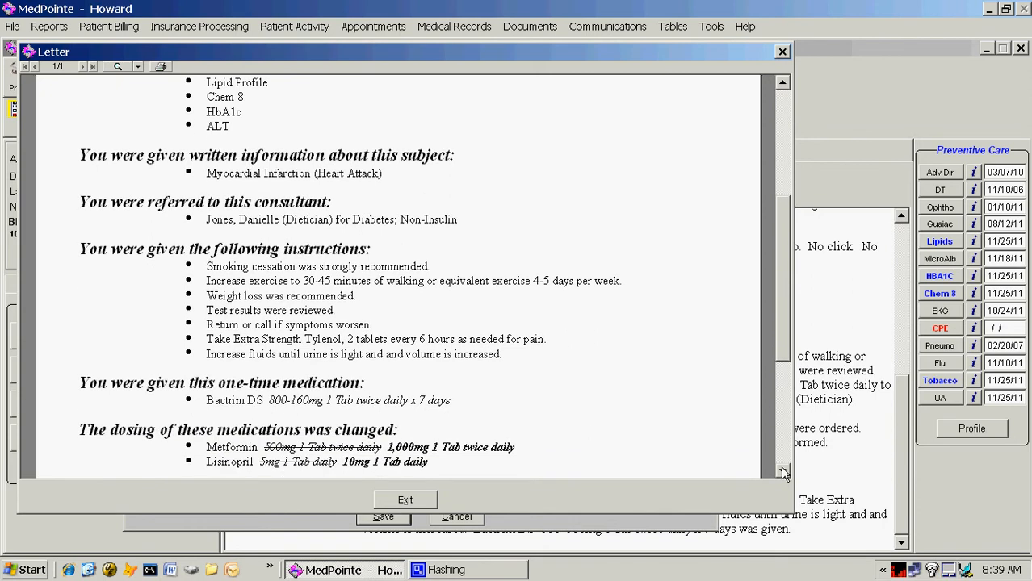
click(406, 501)
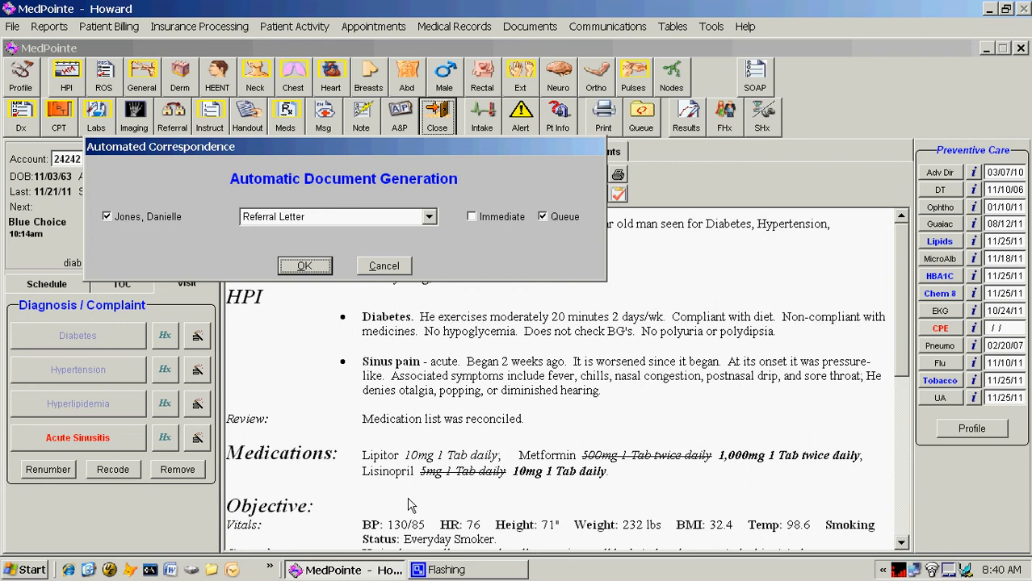
Queue the Referral Letter to the dietician through automatic document generation, and review the assessment and plan in the completed visit note.
click(309, 268)
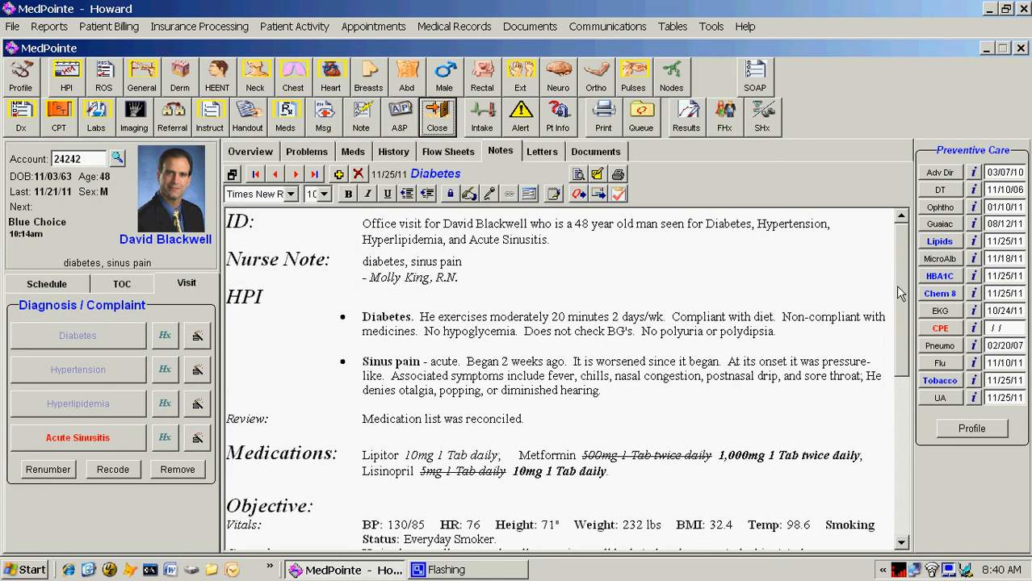
drag(896, 293, 897, 430)
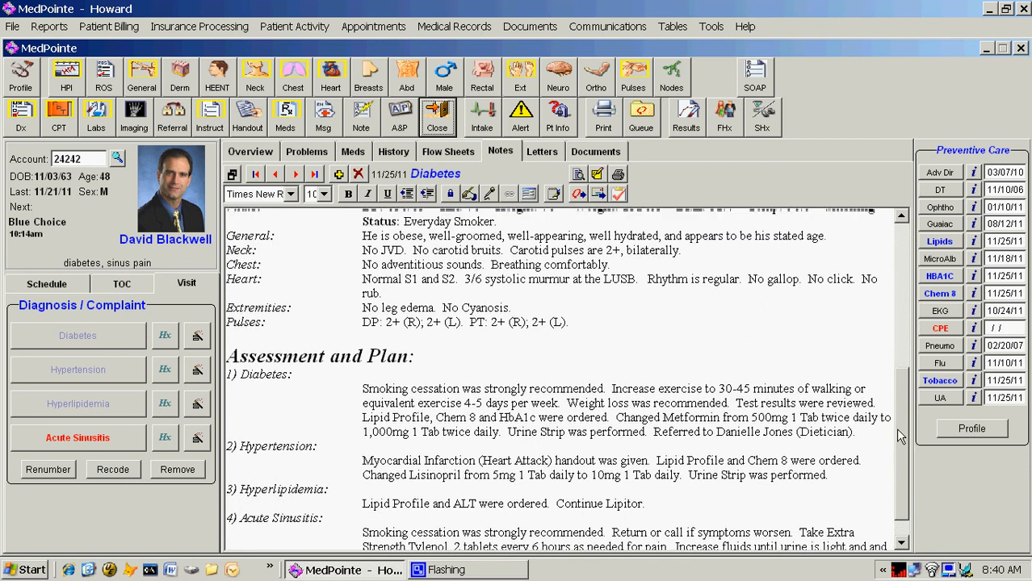